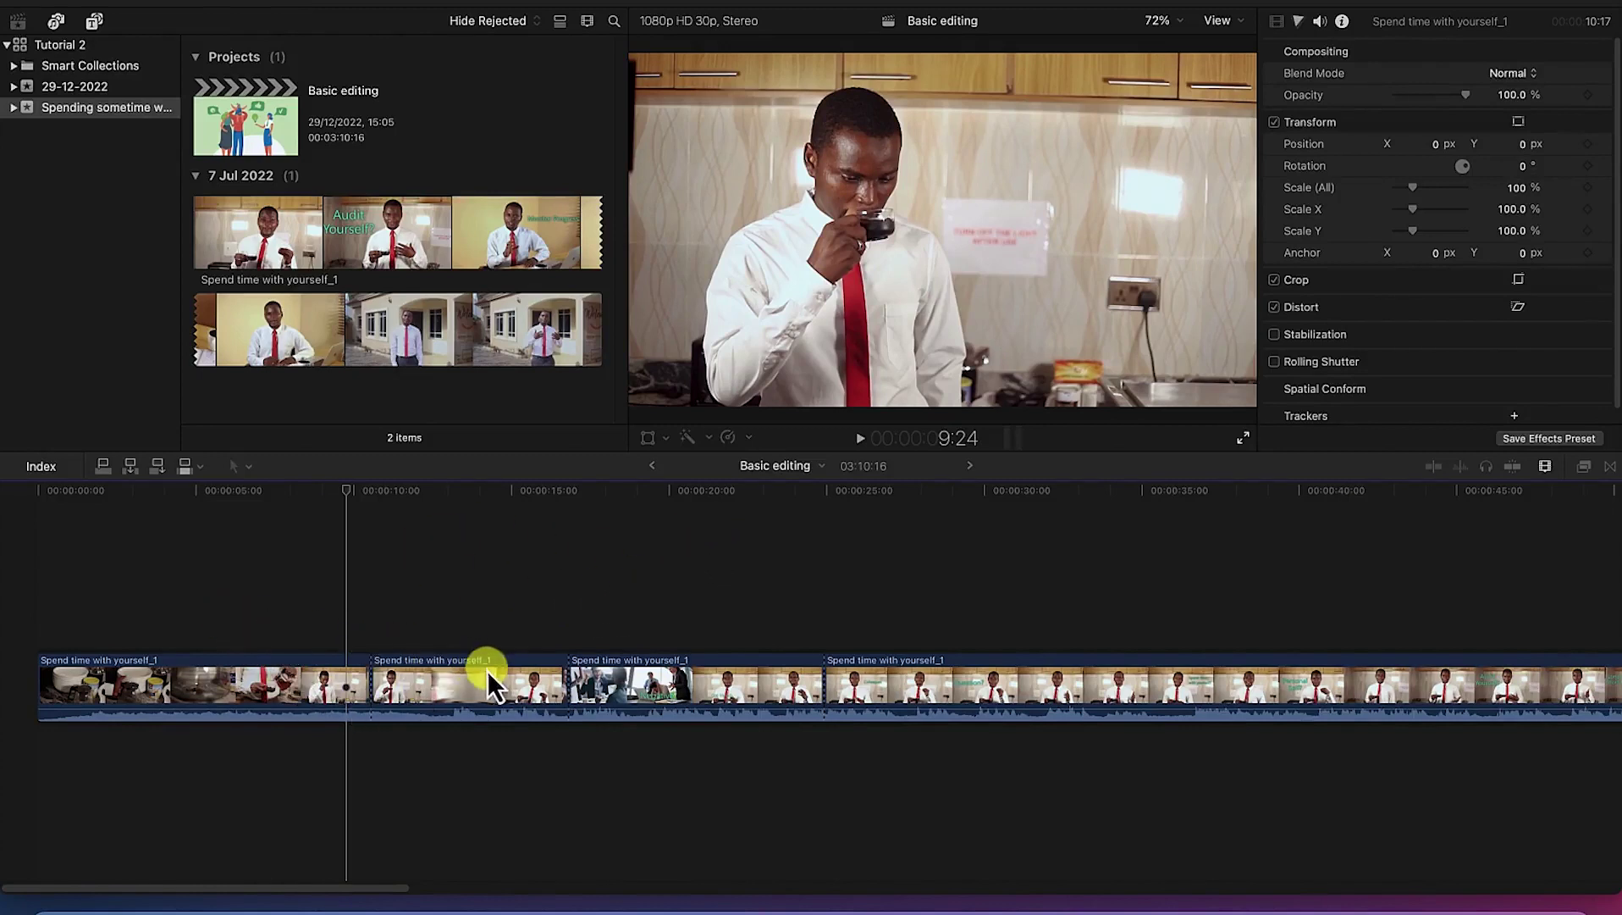
Step: Focus the Final Cut Pro project, then restore the minimized Finder window on the Final Cut Pro folder
{"action": "left_click", "coordinate": [434, 600]}
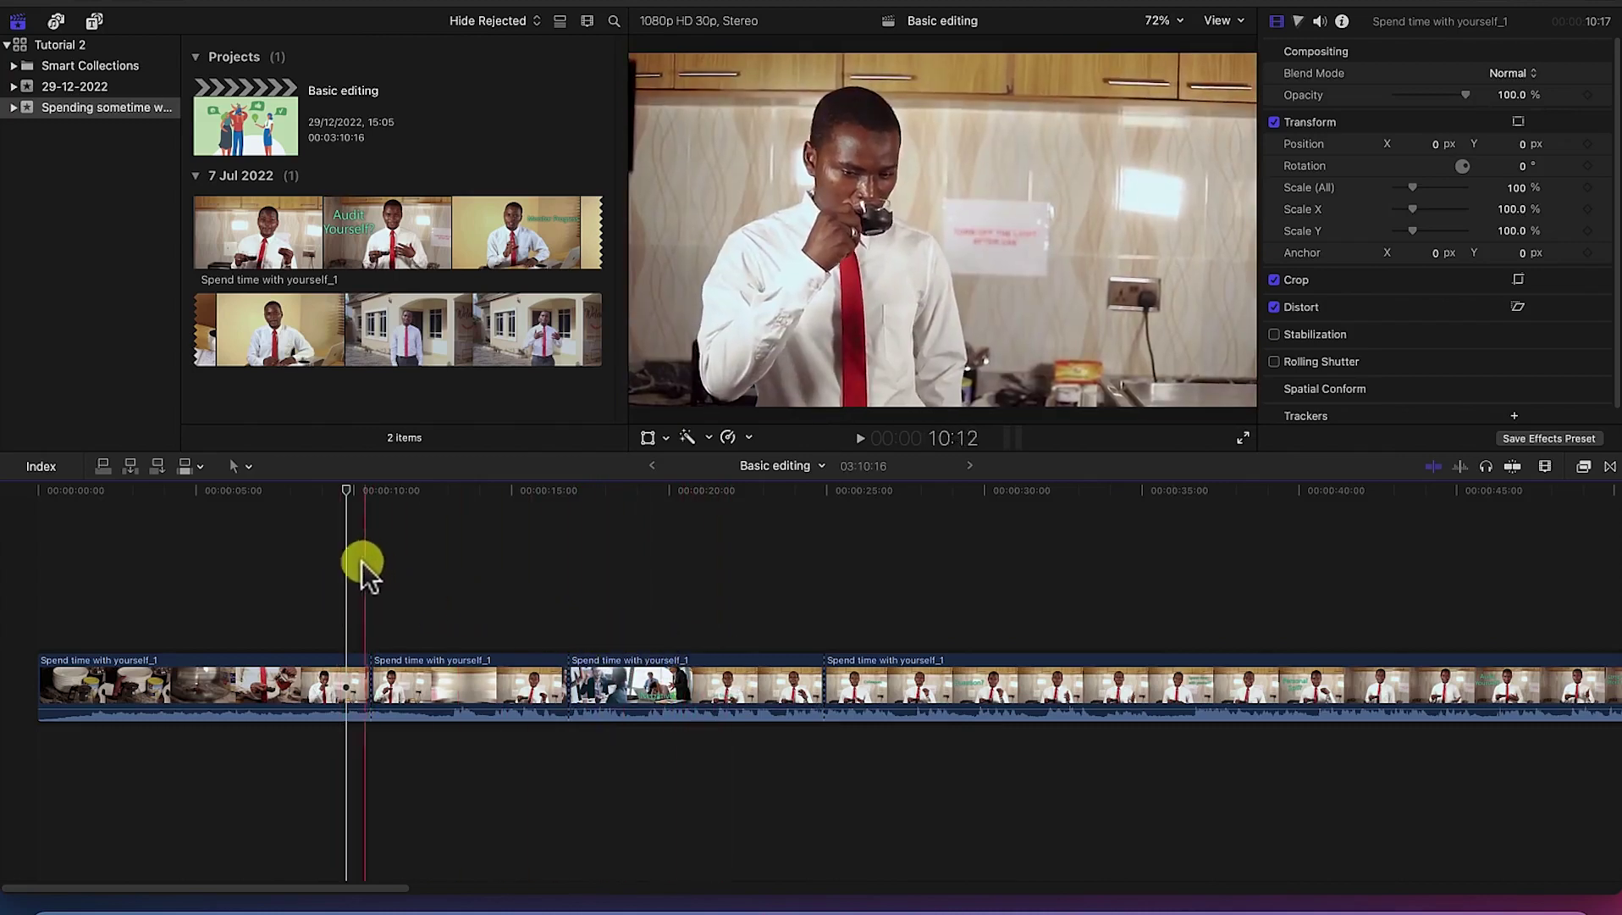
{"action": "left_click", "coordinate": [54, 906]}
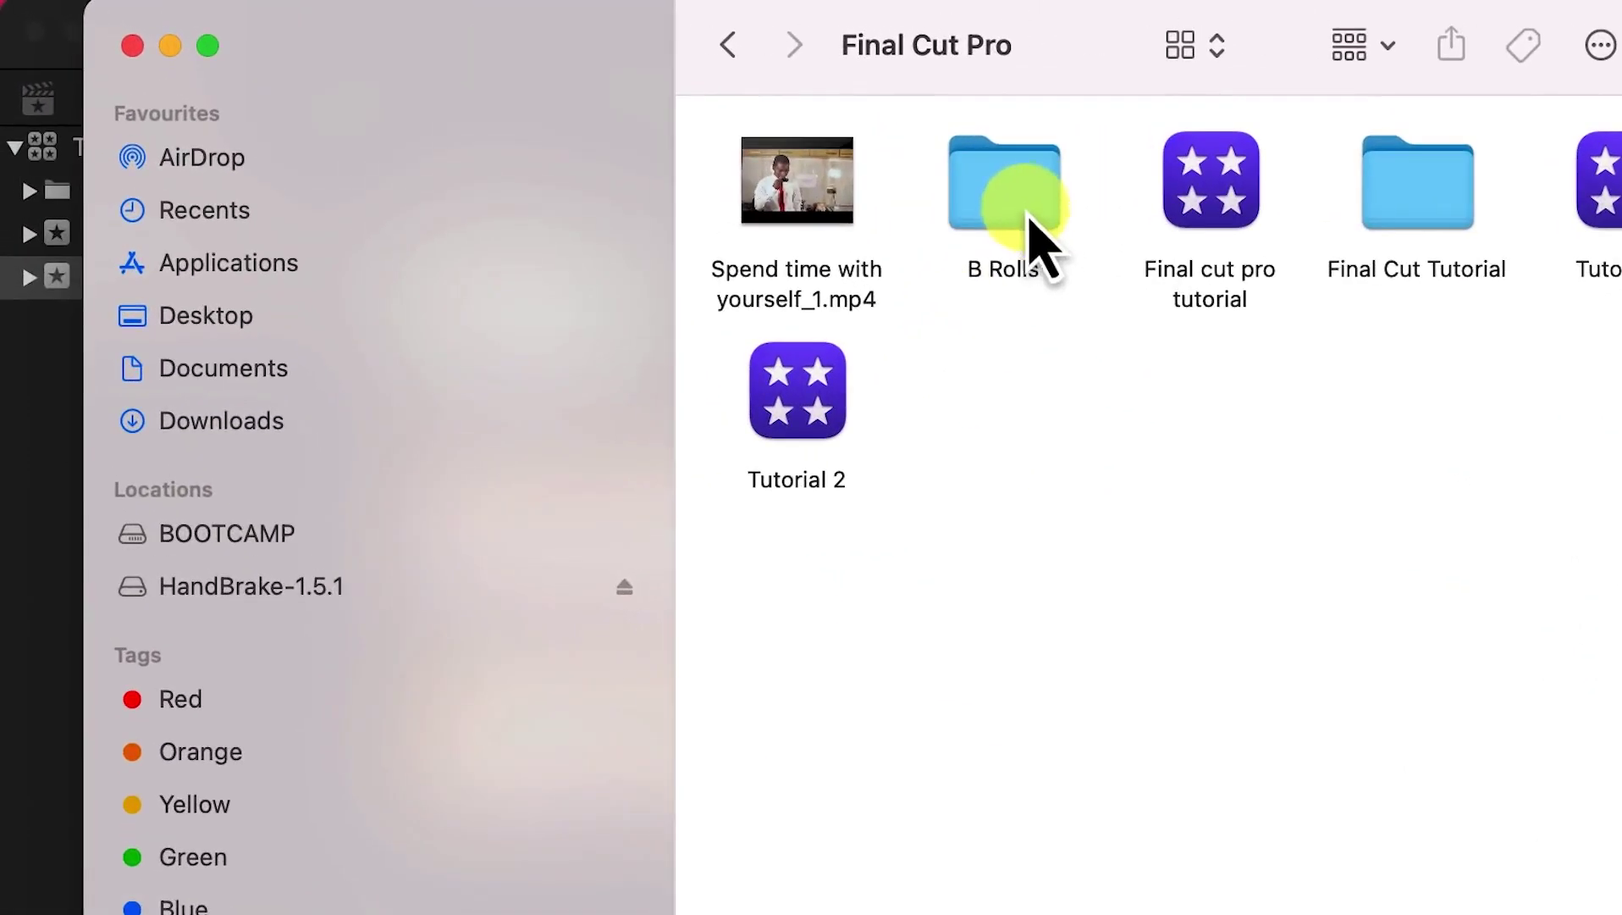
Step: Browse the B Rolls Images and Videos folders, then minimize the Finder window
{"action": "double_click", "coordinate": [1044, 216]}
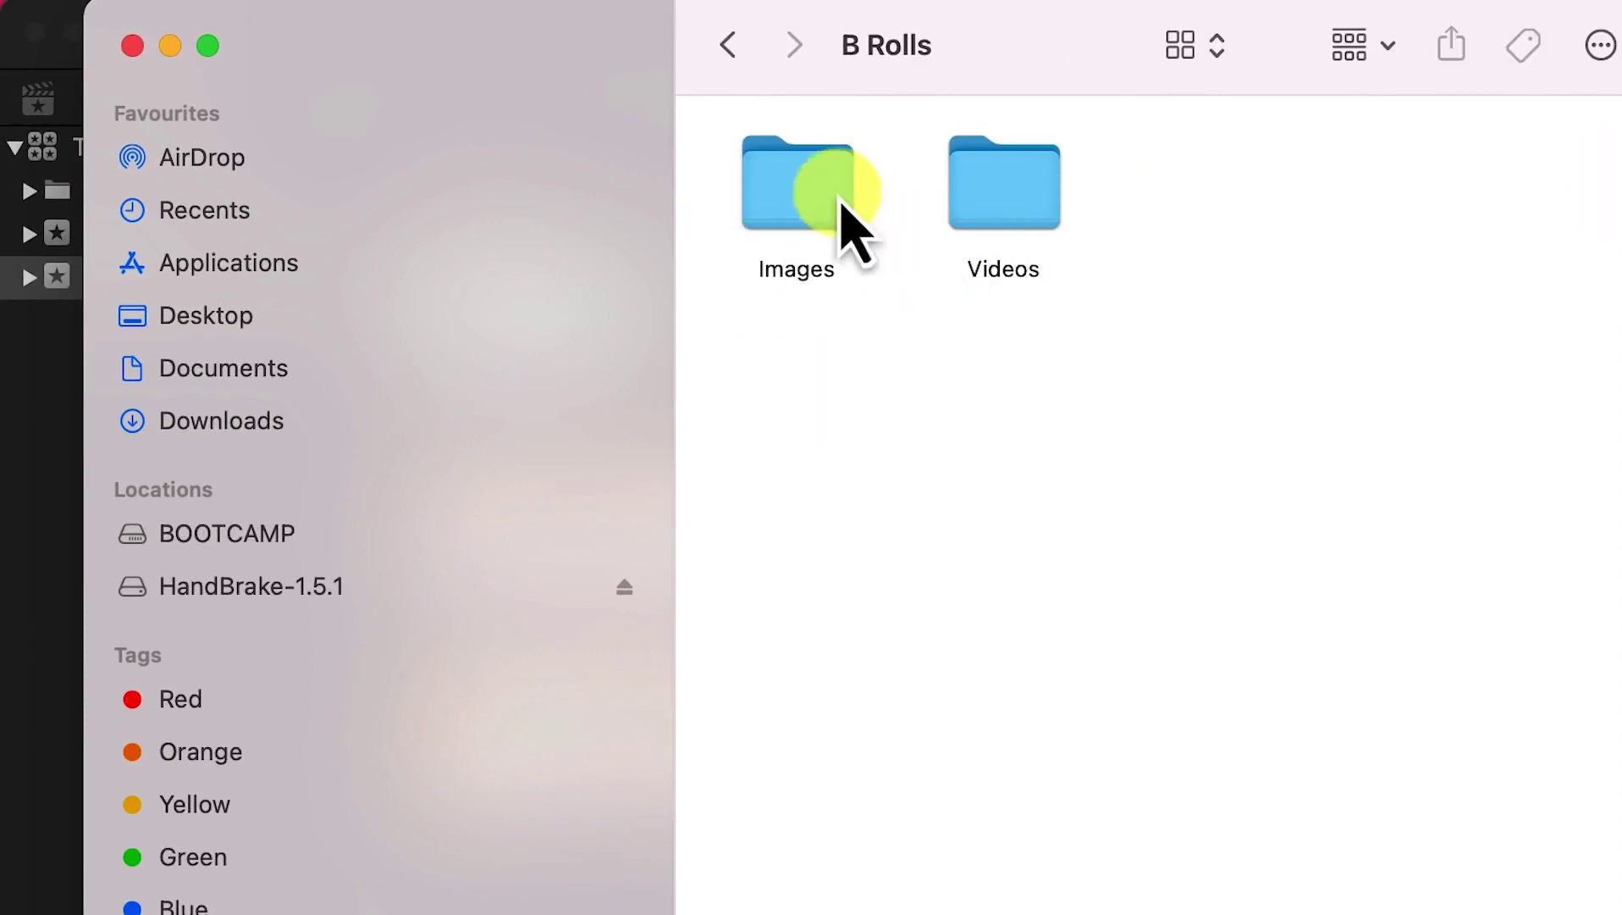
{"action": "double_click", "coordinate": [797, 244]}
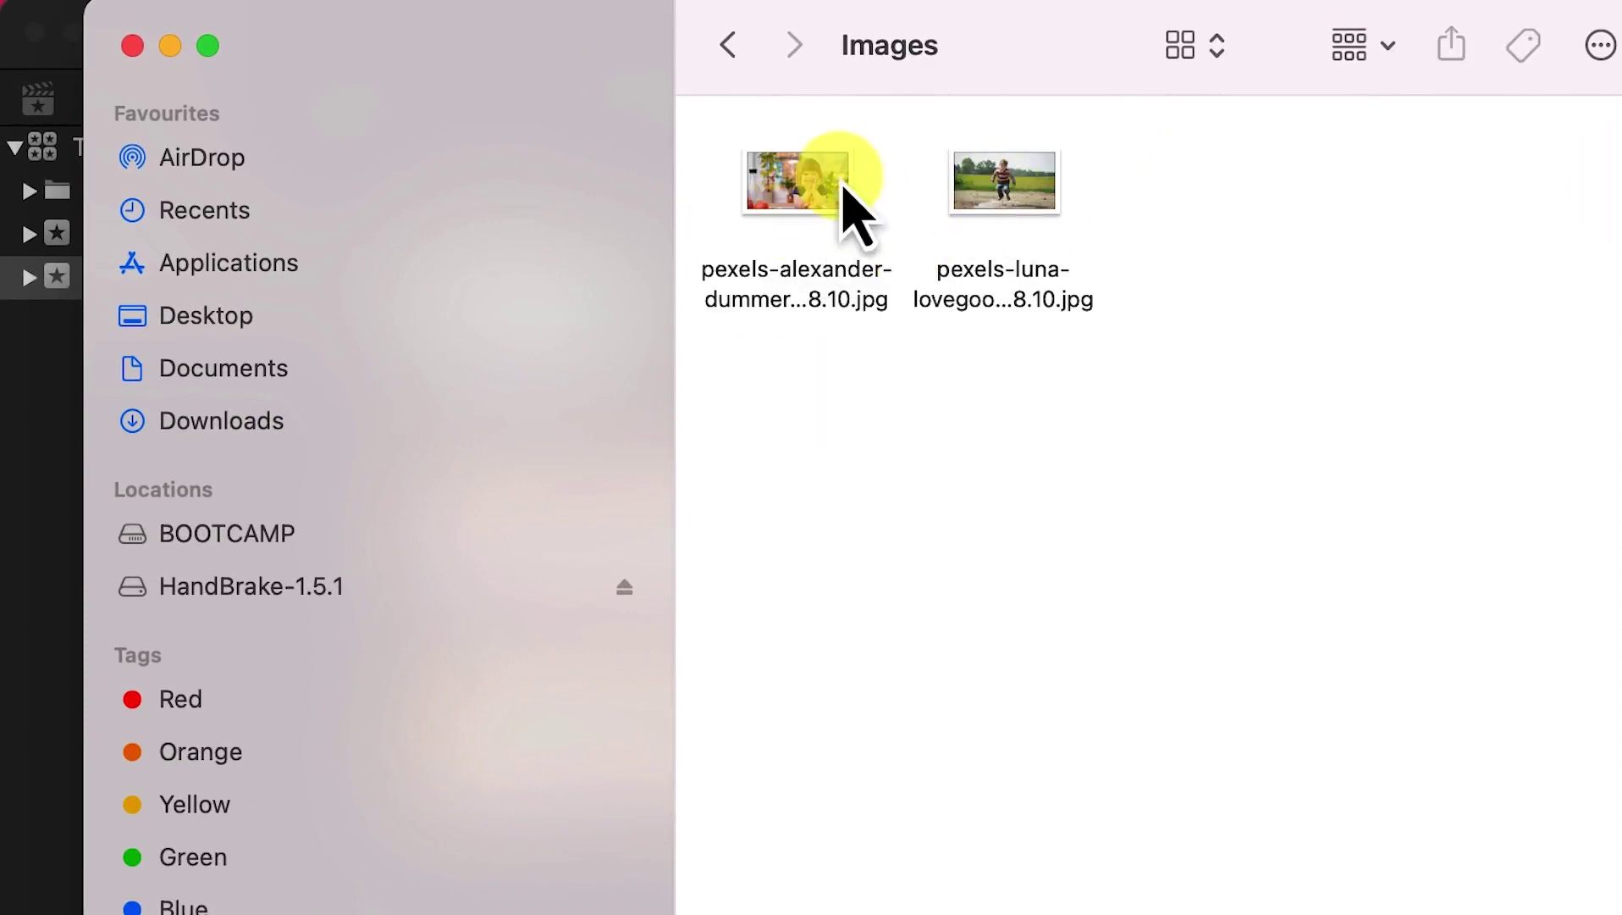
{"action": "left_click", "coordinate": [733, 49]}
{"action": "double_click", "coordinate": [1038, 205]}
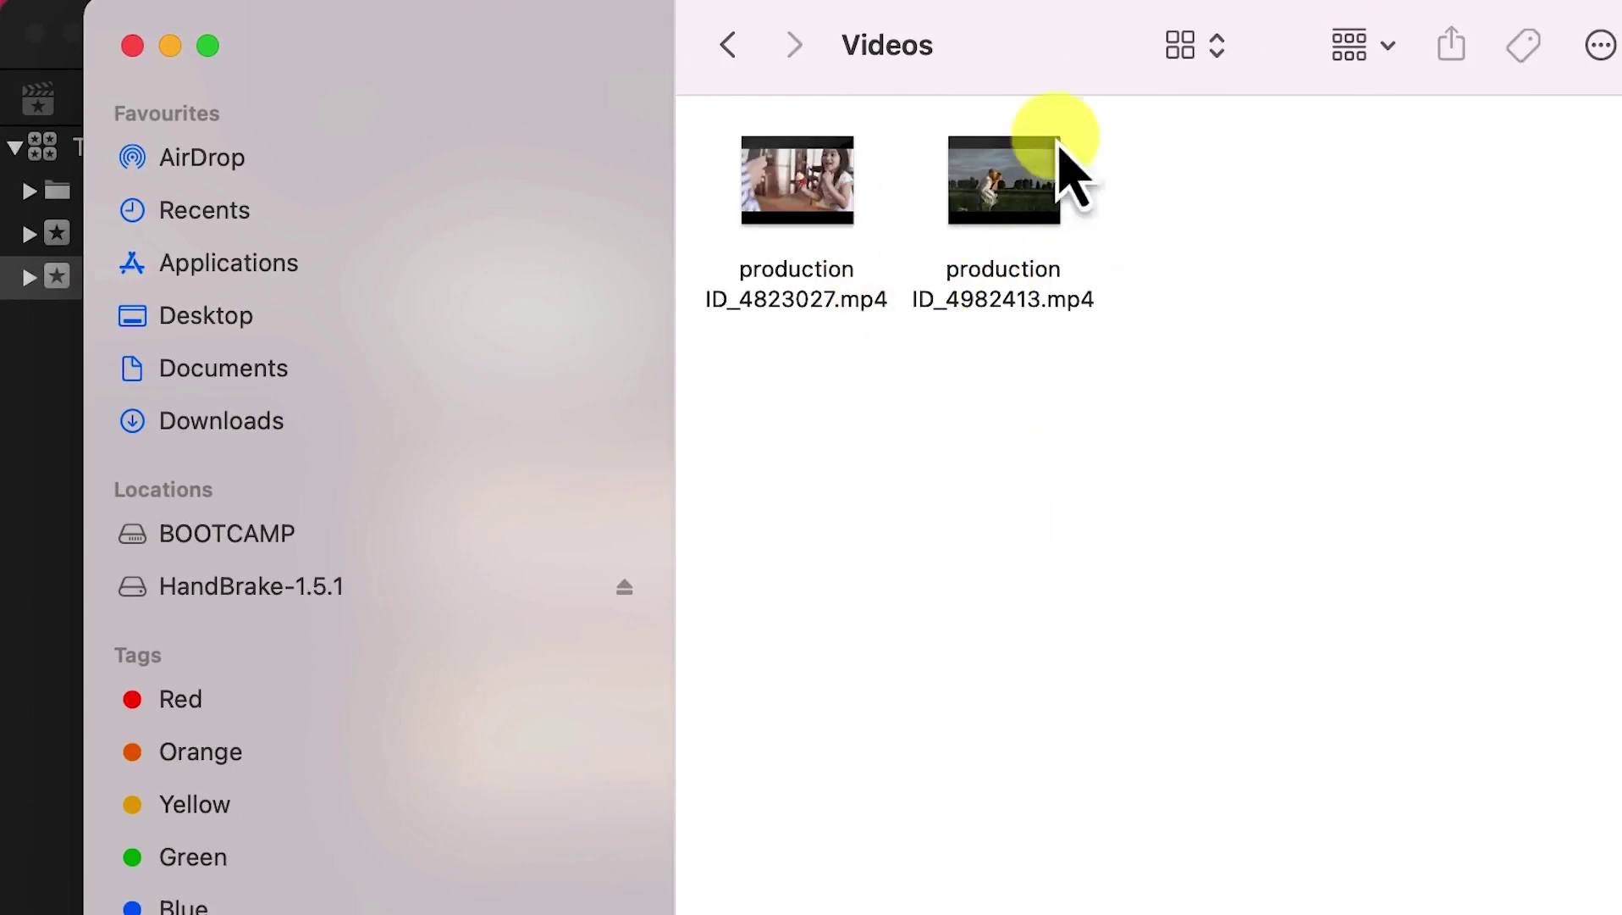
{"action": "left_click", "coordinate": [170, 47]}
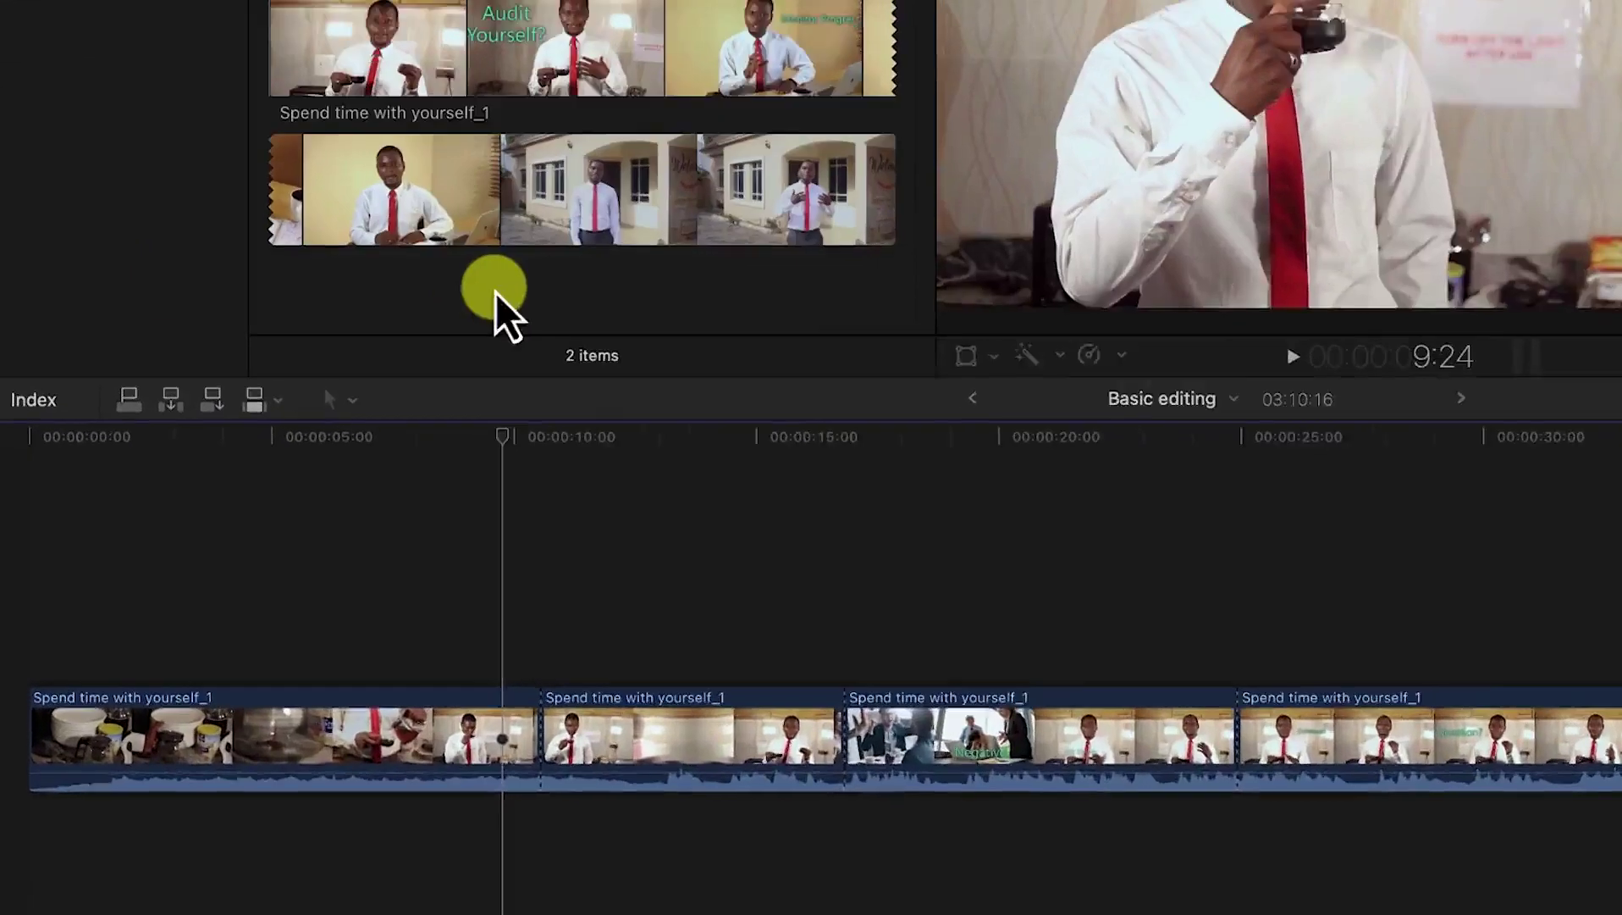
Step: Import the B Rolls folder from Documents > YouTube > Final Cut Pro into the event browser
{"action": "right_click", "coordinate": [340, 392]}
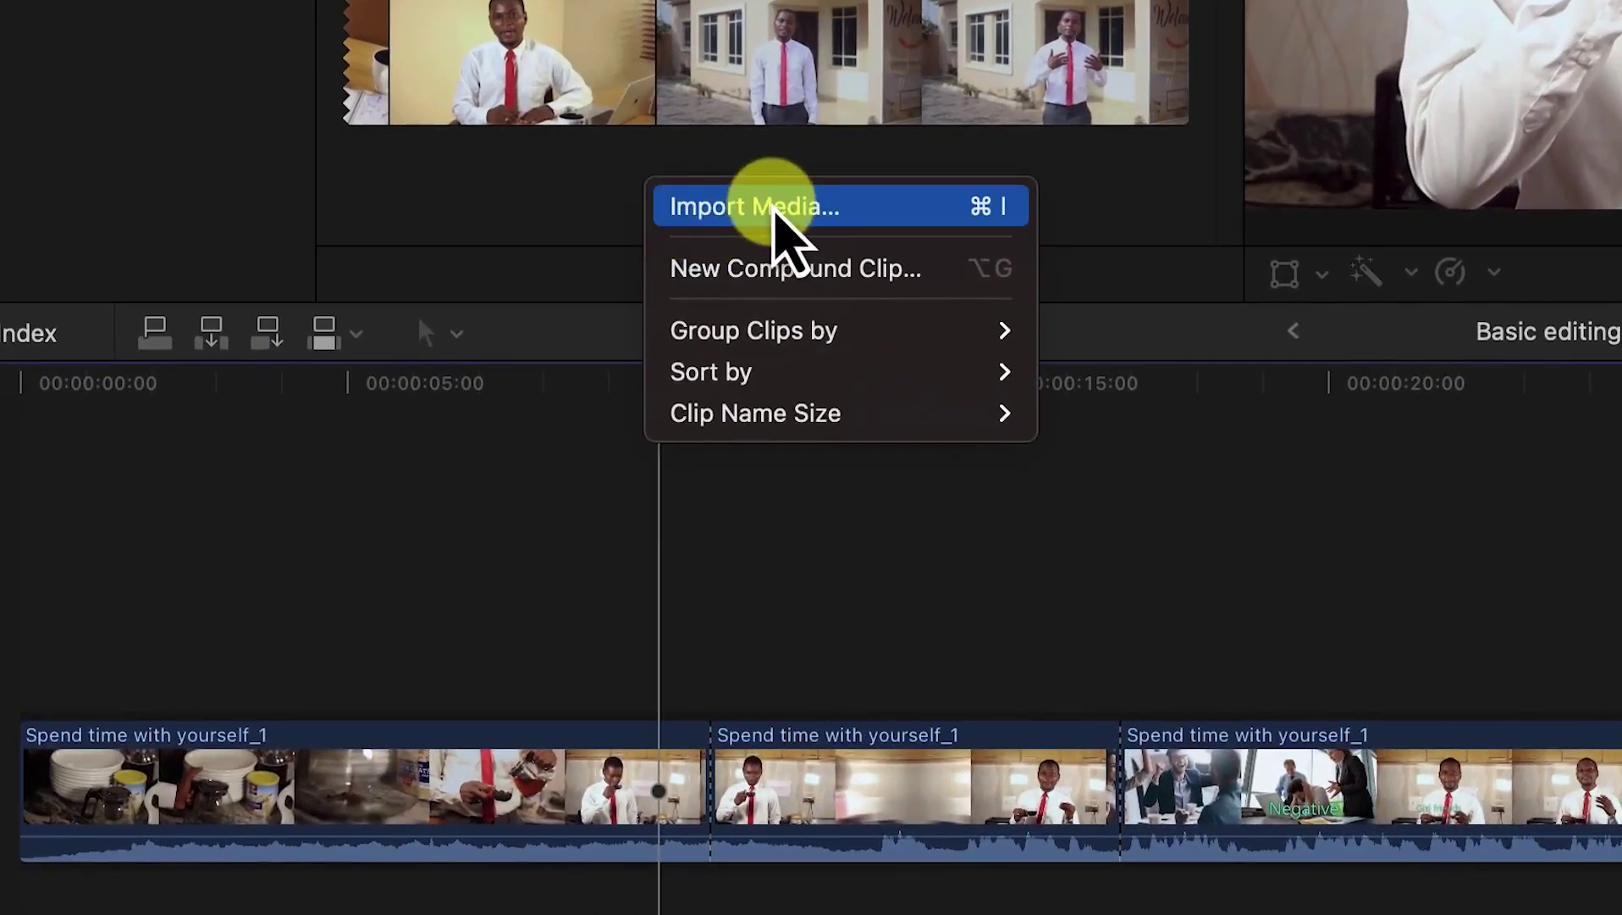
{"action": "left_click", "coordinate": [774, 212]}
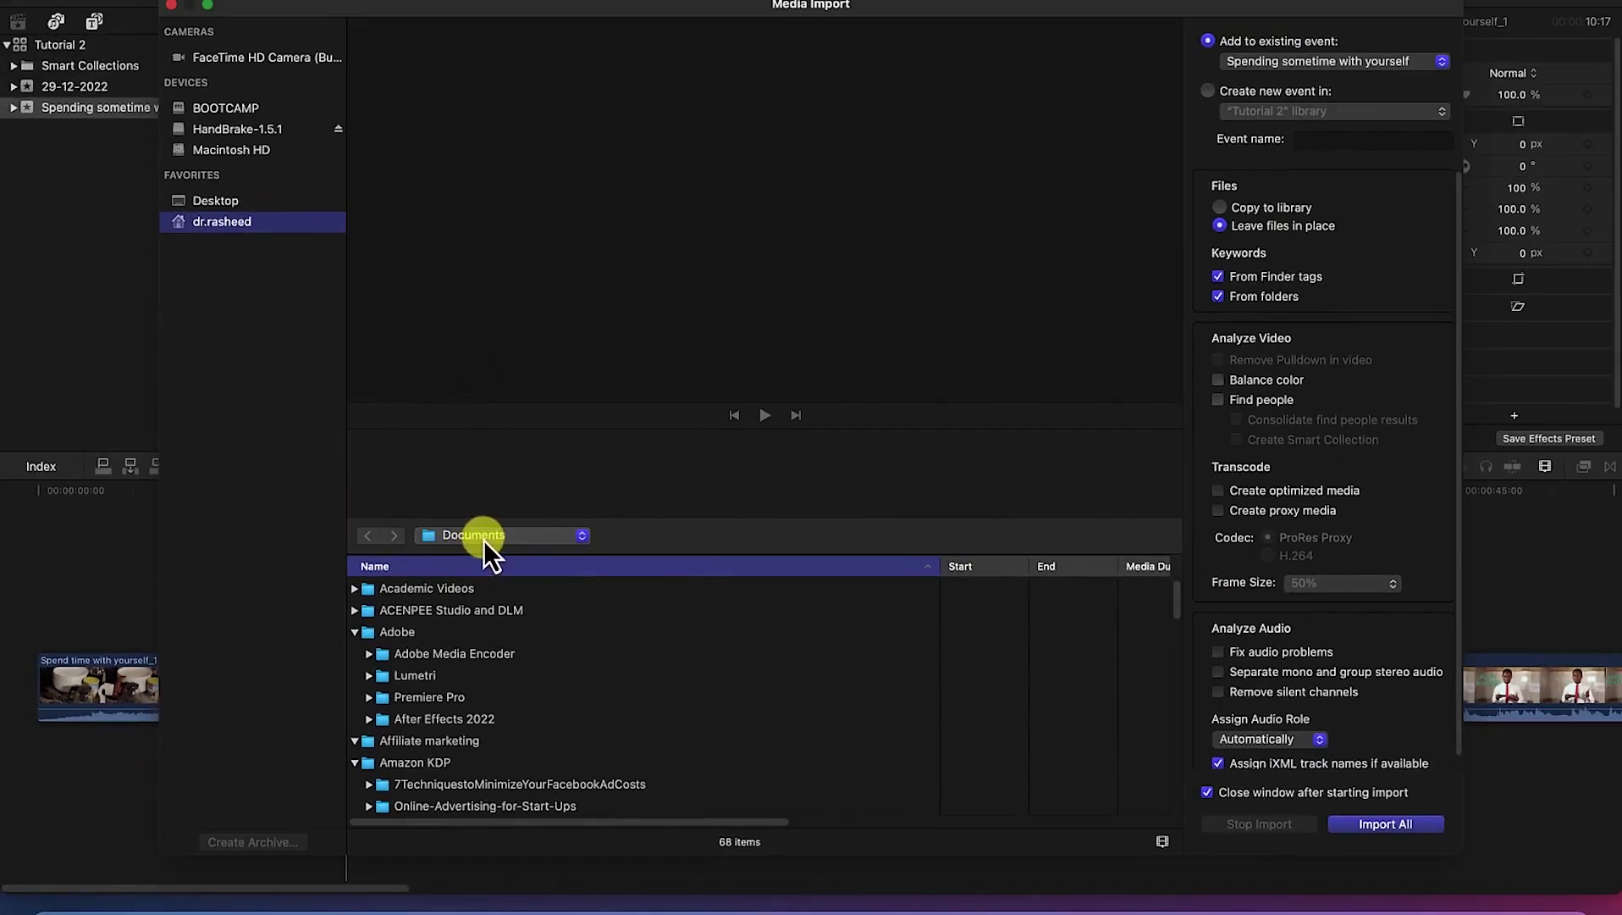
{"action": "scroll", "coordinate": [457, 699], "scroll_direction": "down", "scroll_amount": 10}
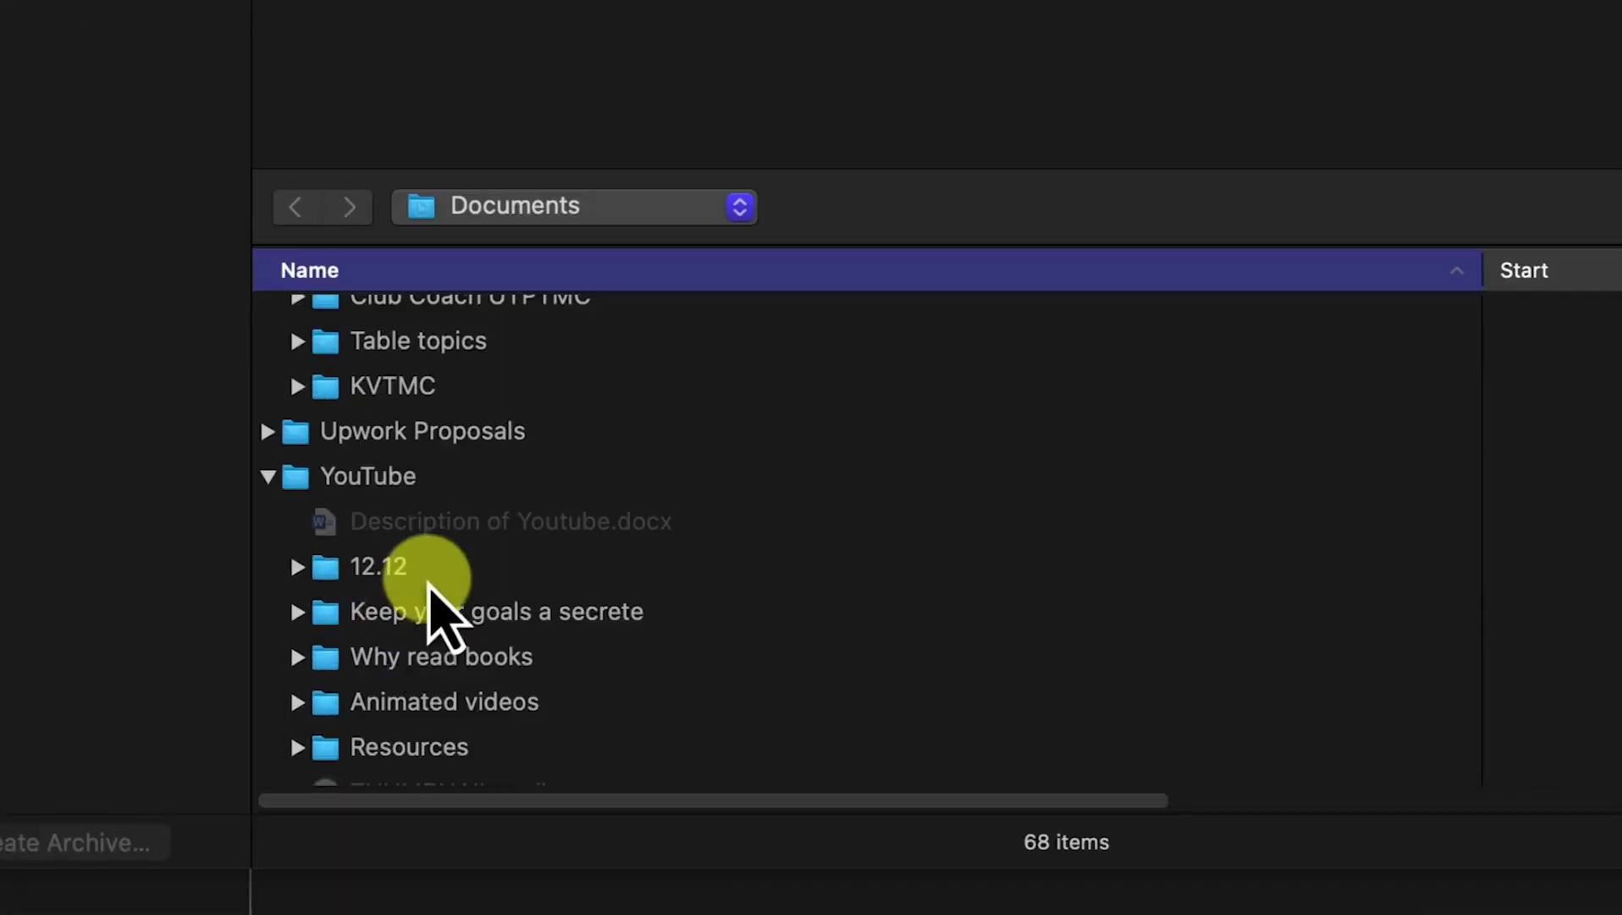
{"action": "scroll", "coordinate": [475, 771], "scroll_direction": "down", "scroll_amount": 3}
{"action": "left_click", "coordinate": [458, 688]}
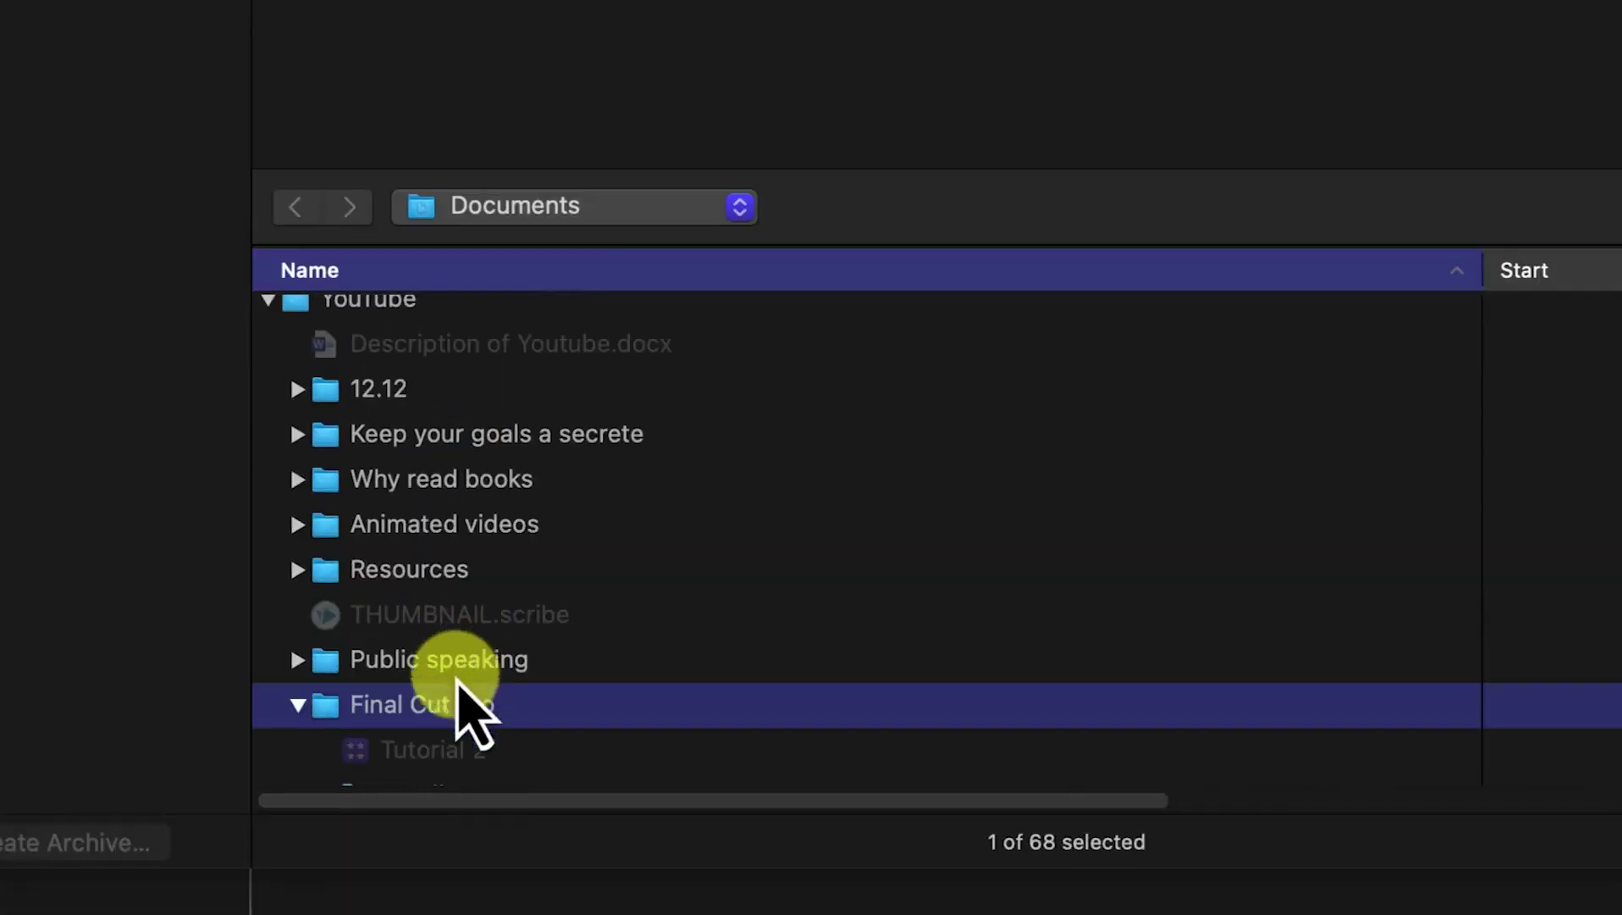
{"action": "scroll", "coordinate": [453, 695], "scroll_direction": "down", "scroll_amount": 3}
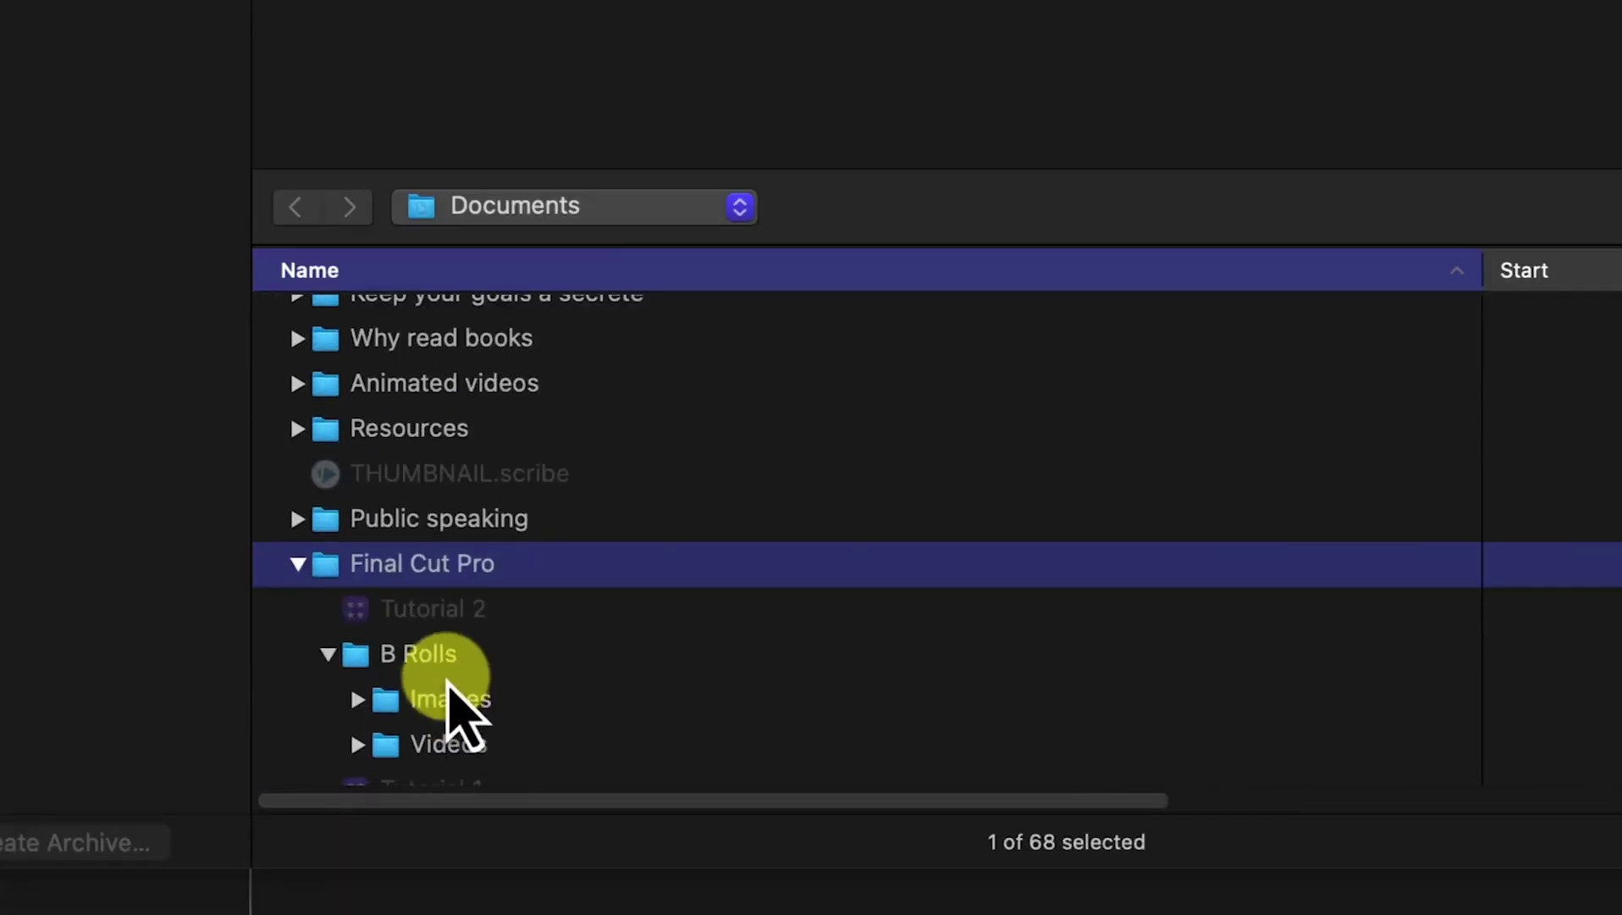
{"action": "scroll", "coordinate": [449, 688], "scroll_direction": "down", "scroll_amount": 1}
{"action": "left_click", "coordinate": [423, 616]}
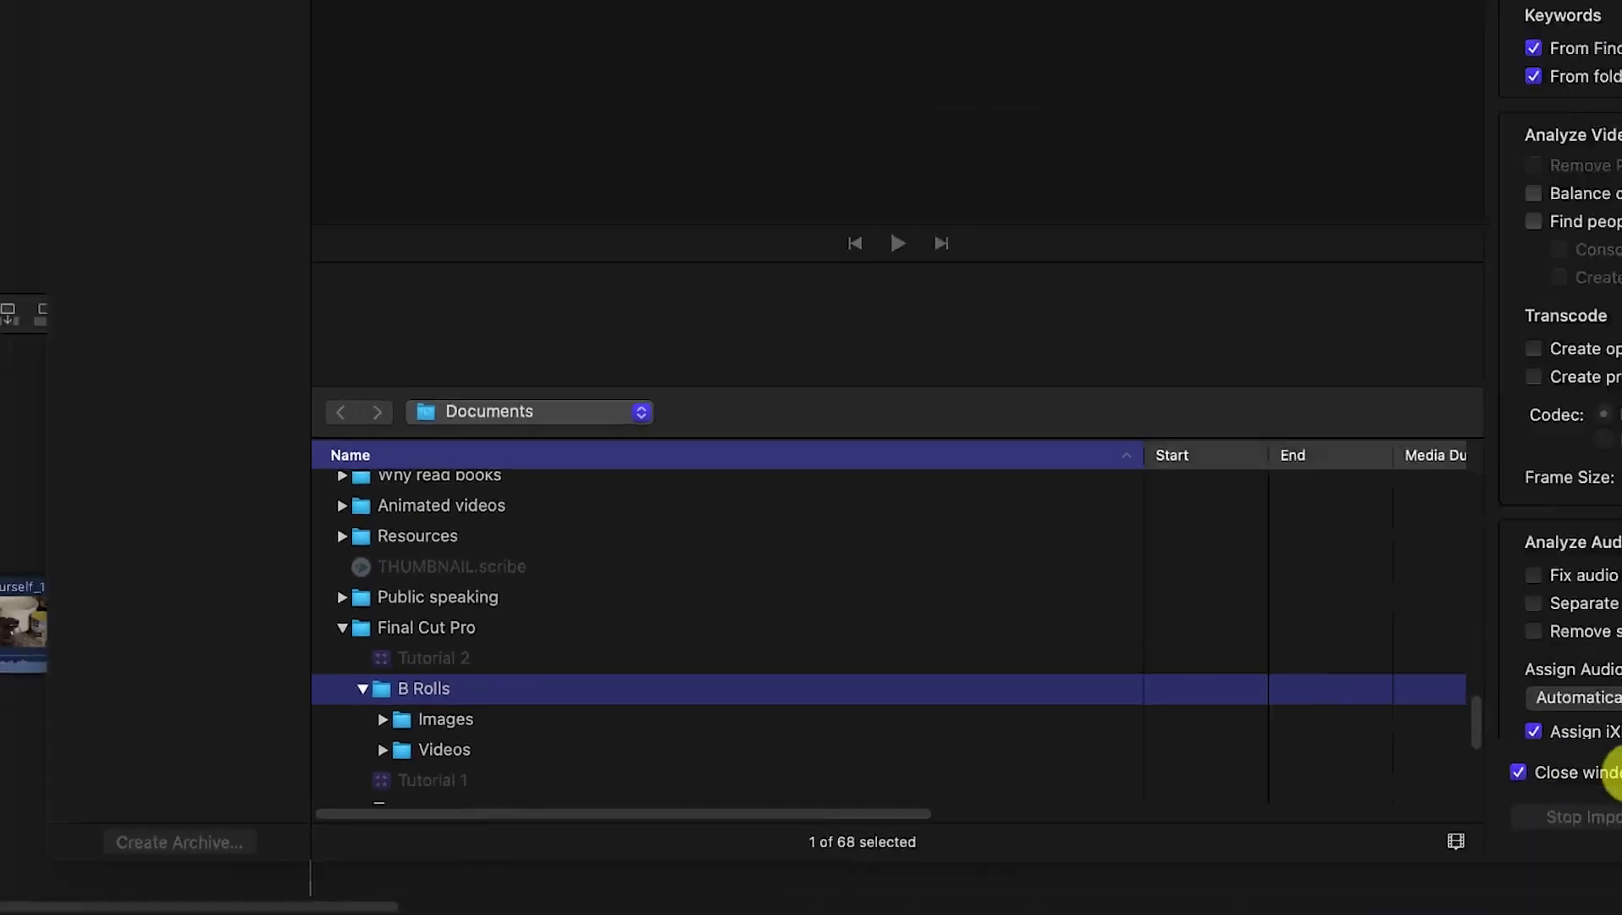
{"action": "left_click", "coordinate": [1374, 826]}
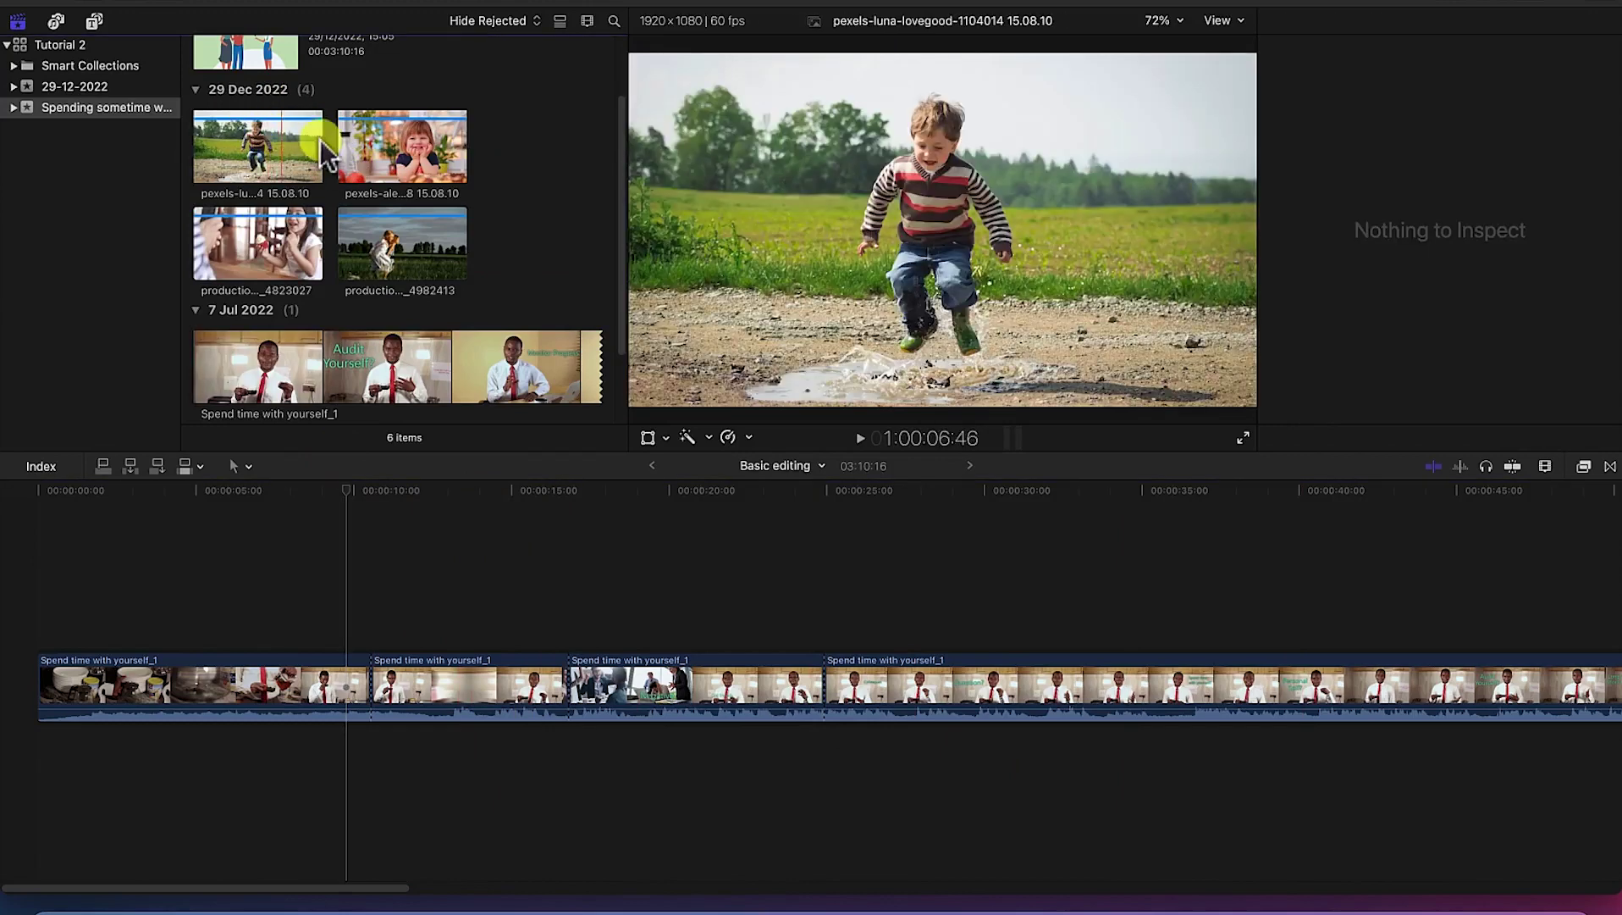
Step: Preview the pexels-luna and pexels-alexander images, then drop the smiling-girl image above the storyline
{"action": "left_click", "coordinate": [398, 678]}
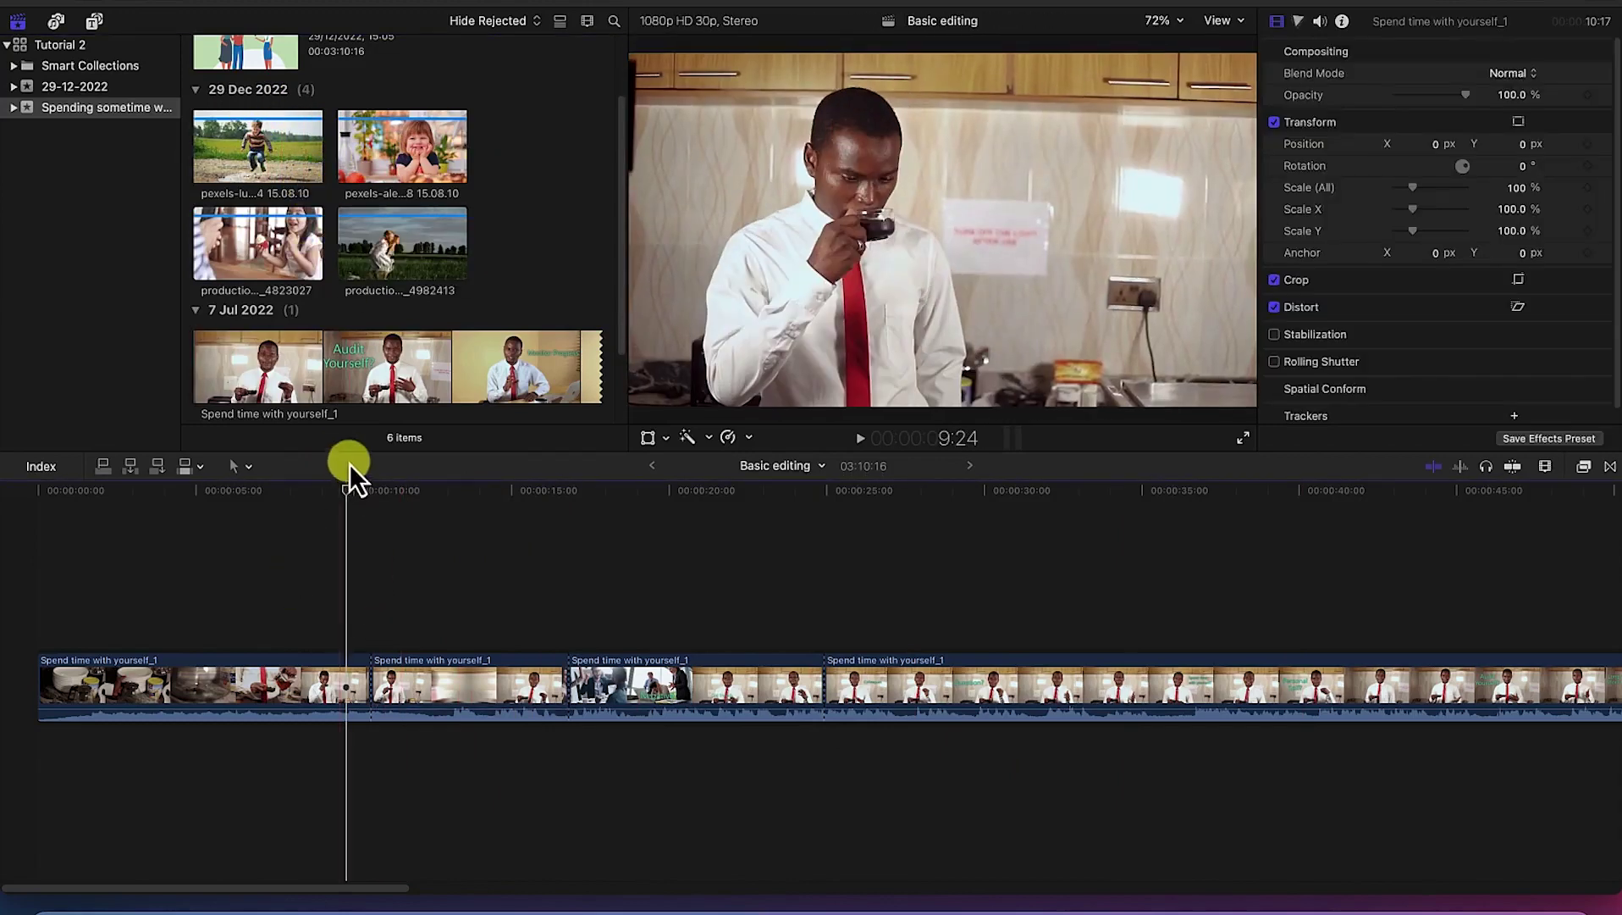
{"action": "left_click_drag", "start_coordinate": [343, 492], "coordinate": [370, 436]}
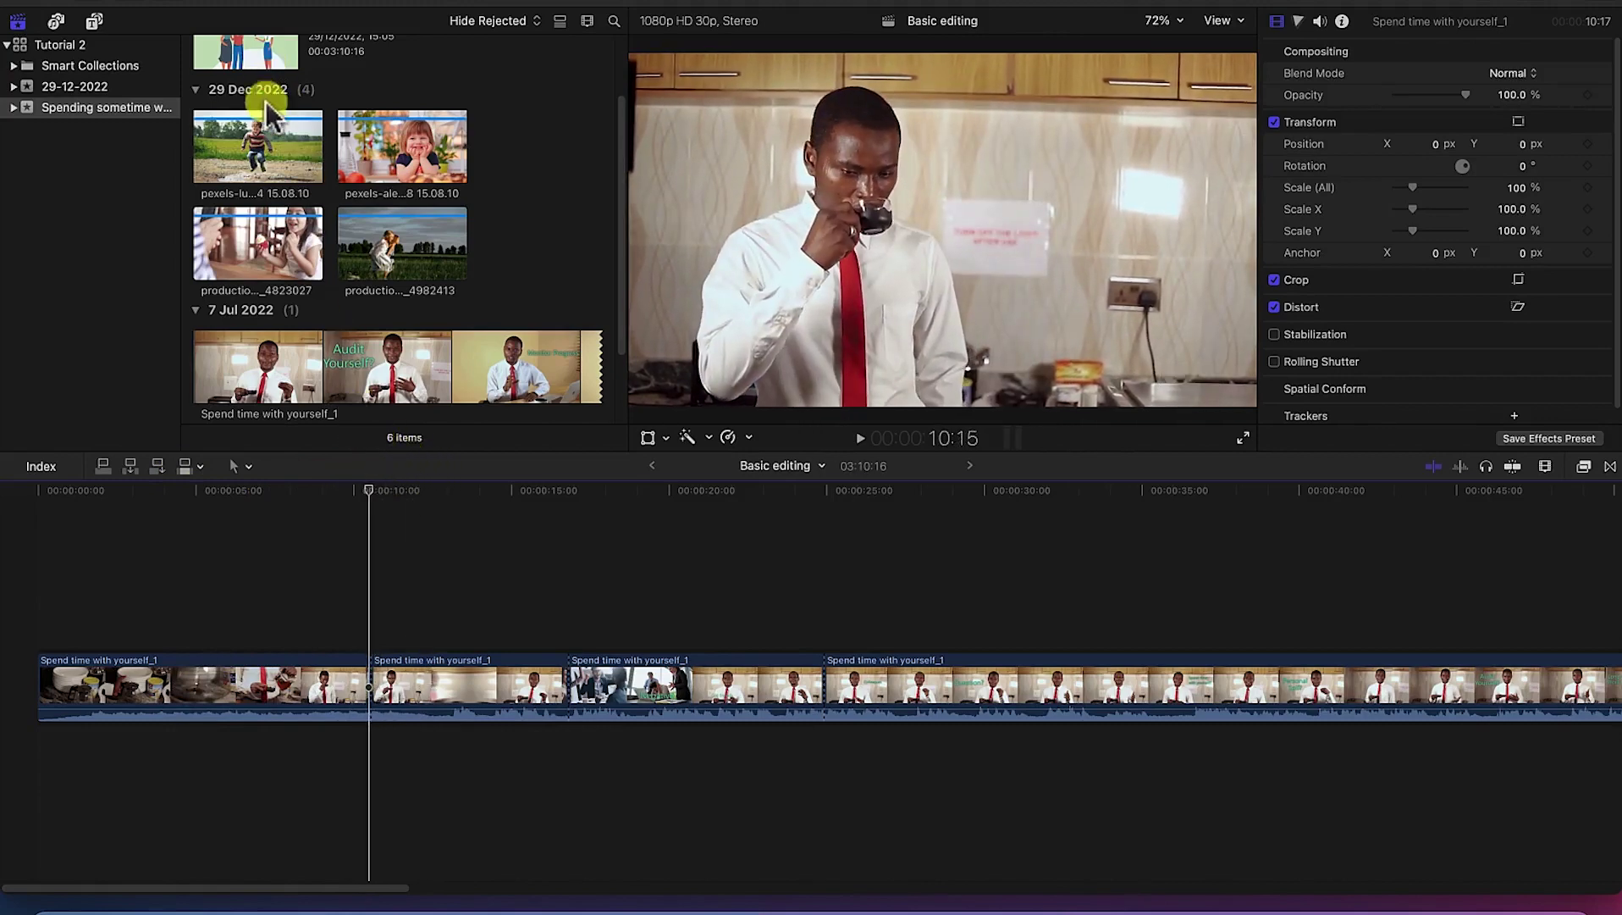
{"action": "left_click", "coordinate": [292, 180]}
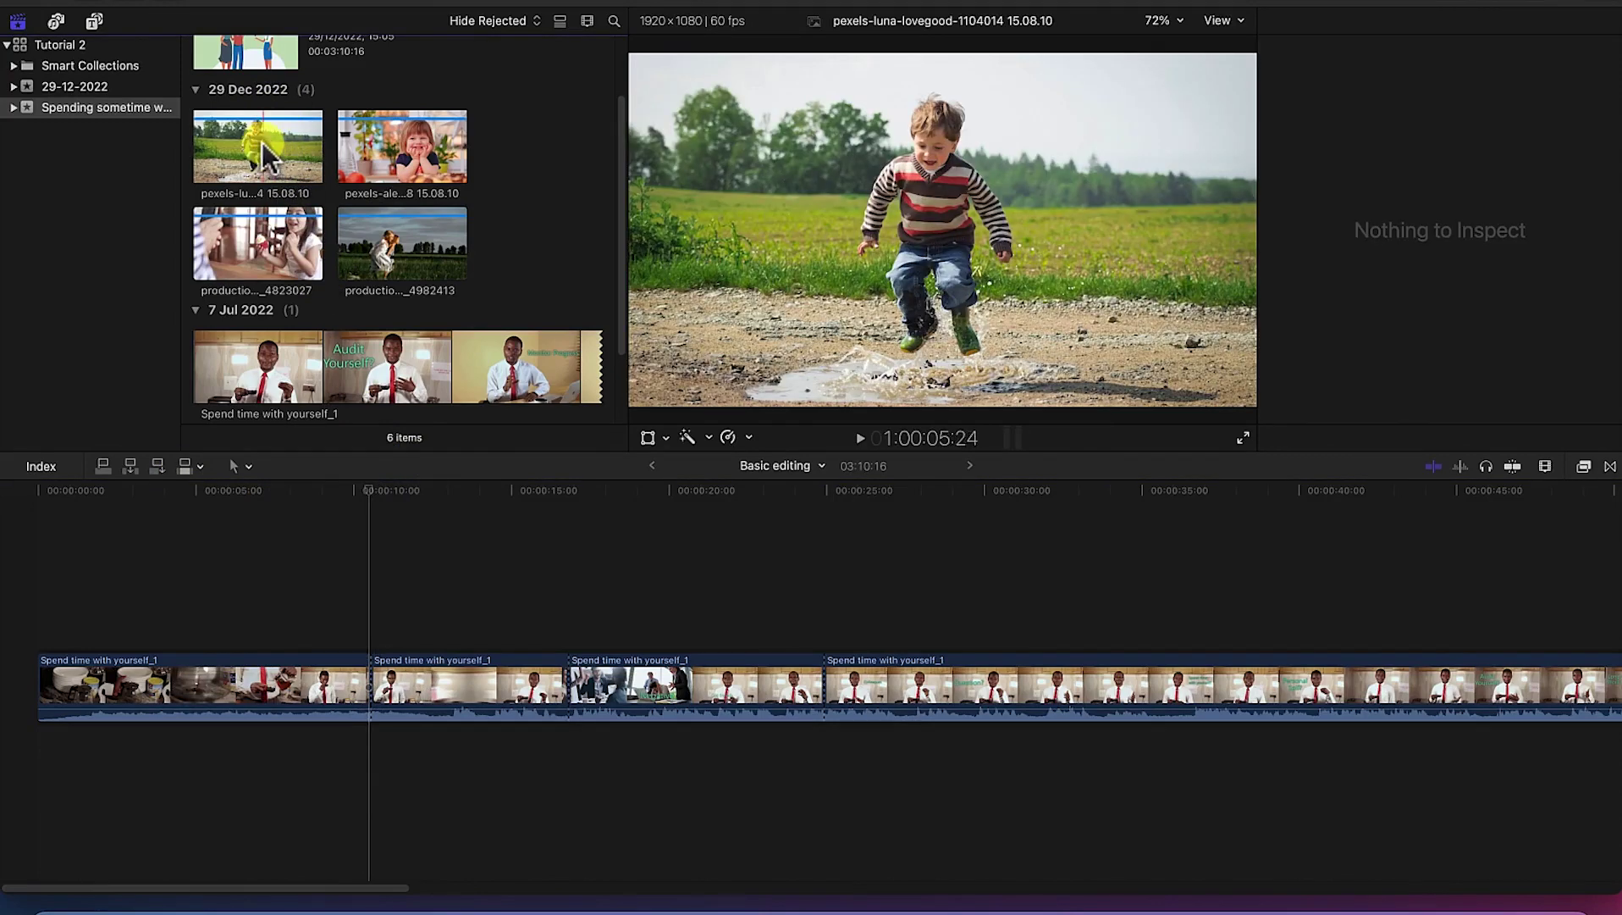
{"action": "scroll", "coordinate": [338, 170], "scroll_direction": "down", "scroll_amount": 1}
{"action": "left_click", "coordinate": [394, 123]}
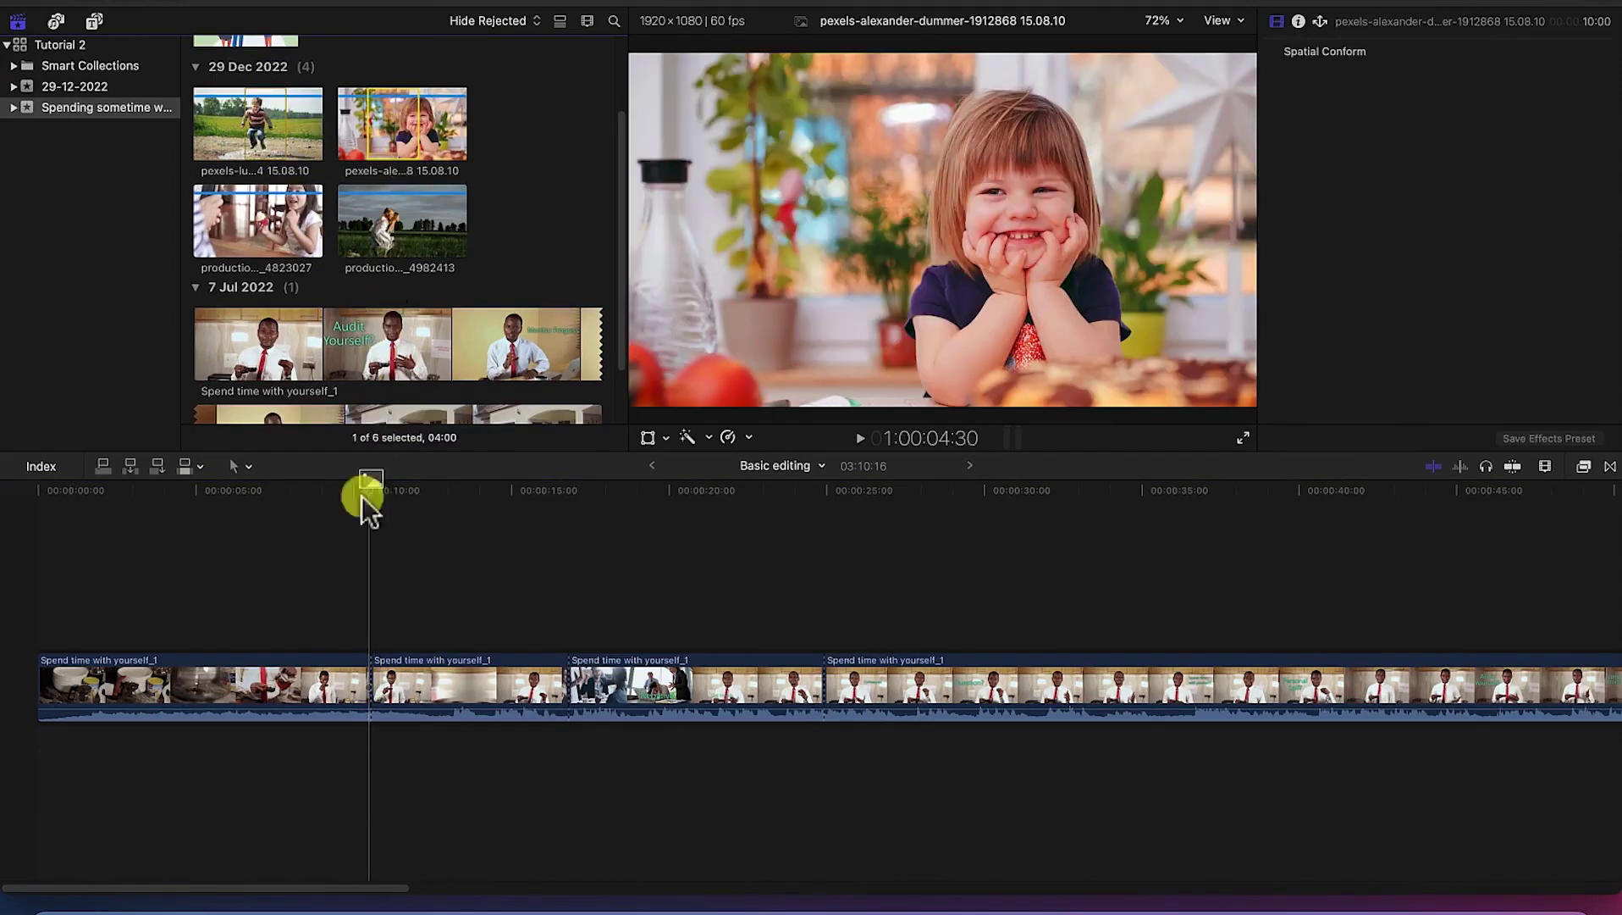
{"action": "left_click_drag", "start_coordinate": [370, 506], "coordinate": [315, 624]}
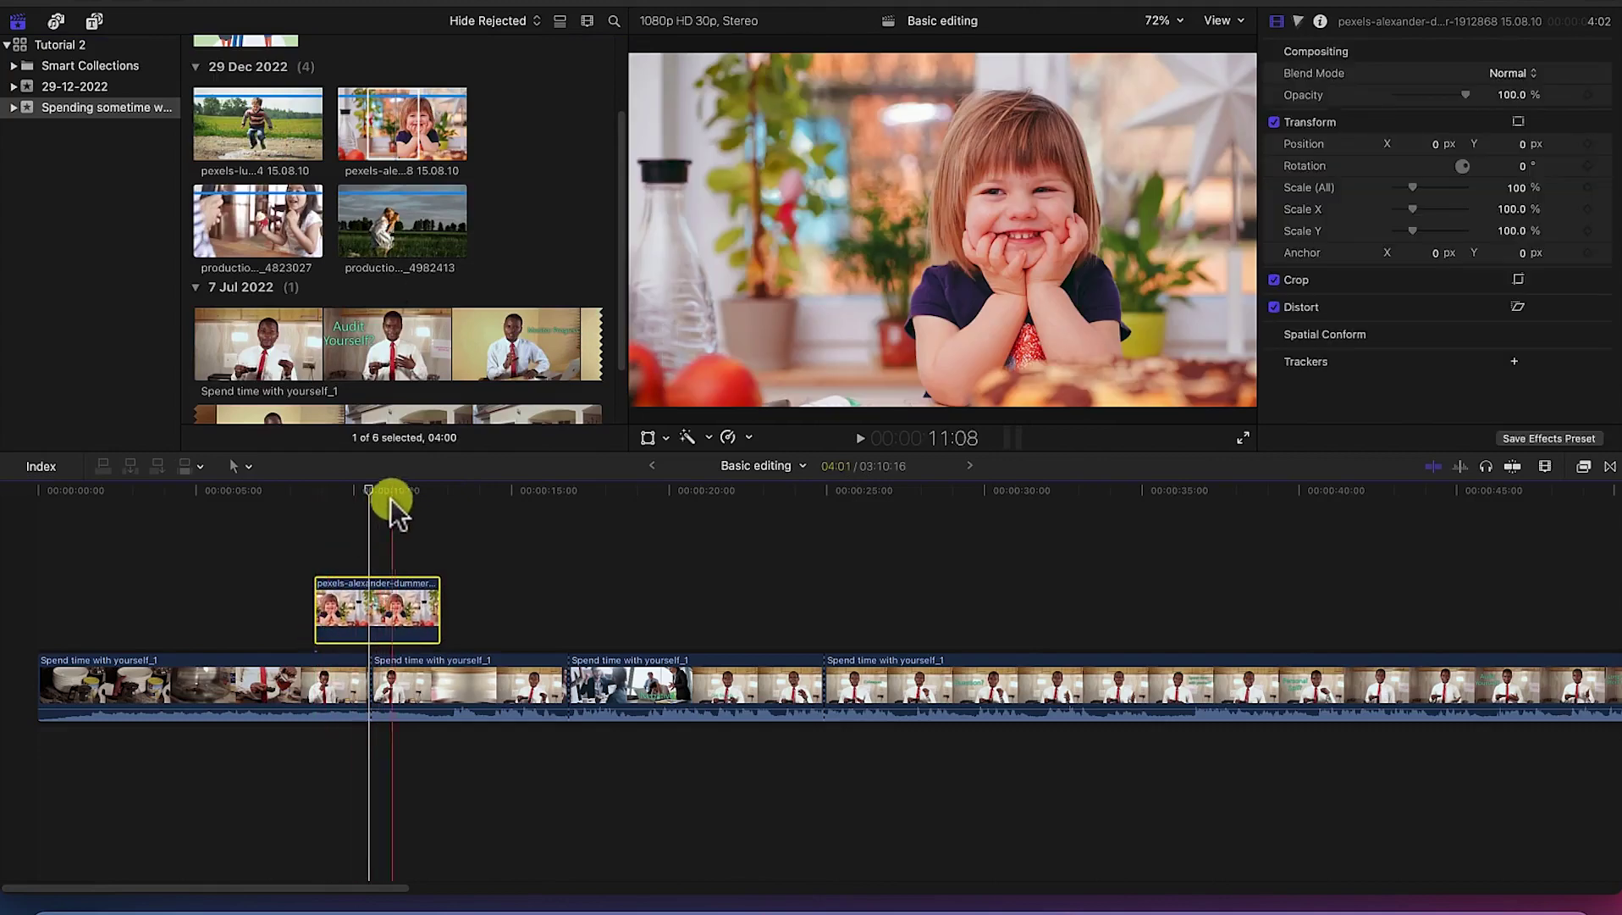
Step: Blade the smiling-girl cutaway near its start around 9 seconds and delete the opening piece
{"action": "mouse_move", "coordinate": [369, 490]}
{"action": "left_mouse_down"}
{"action": "mouse_move", "coordinate": [298, 500]}
{"action": "mouse_move", "coordinate": [342, 501]}
{"action": "left_mouse_up"}
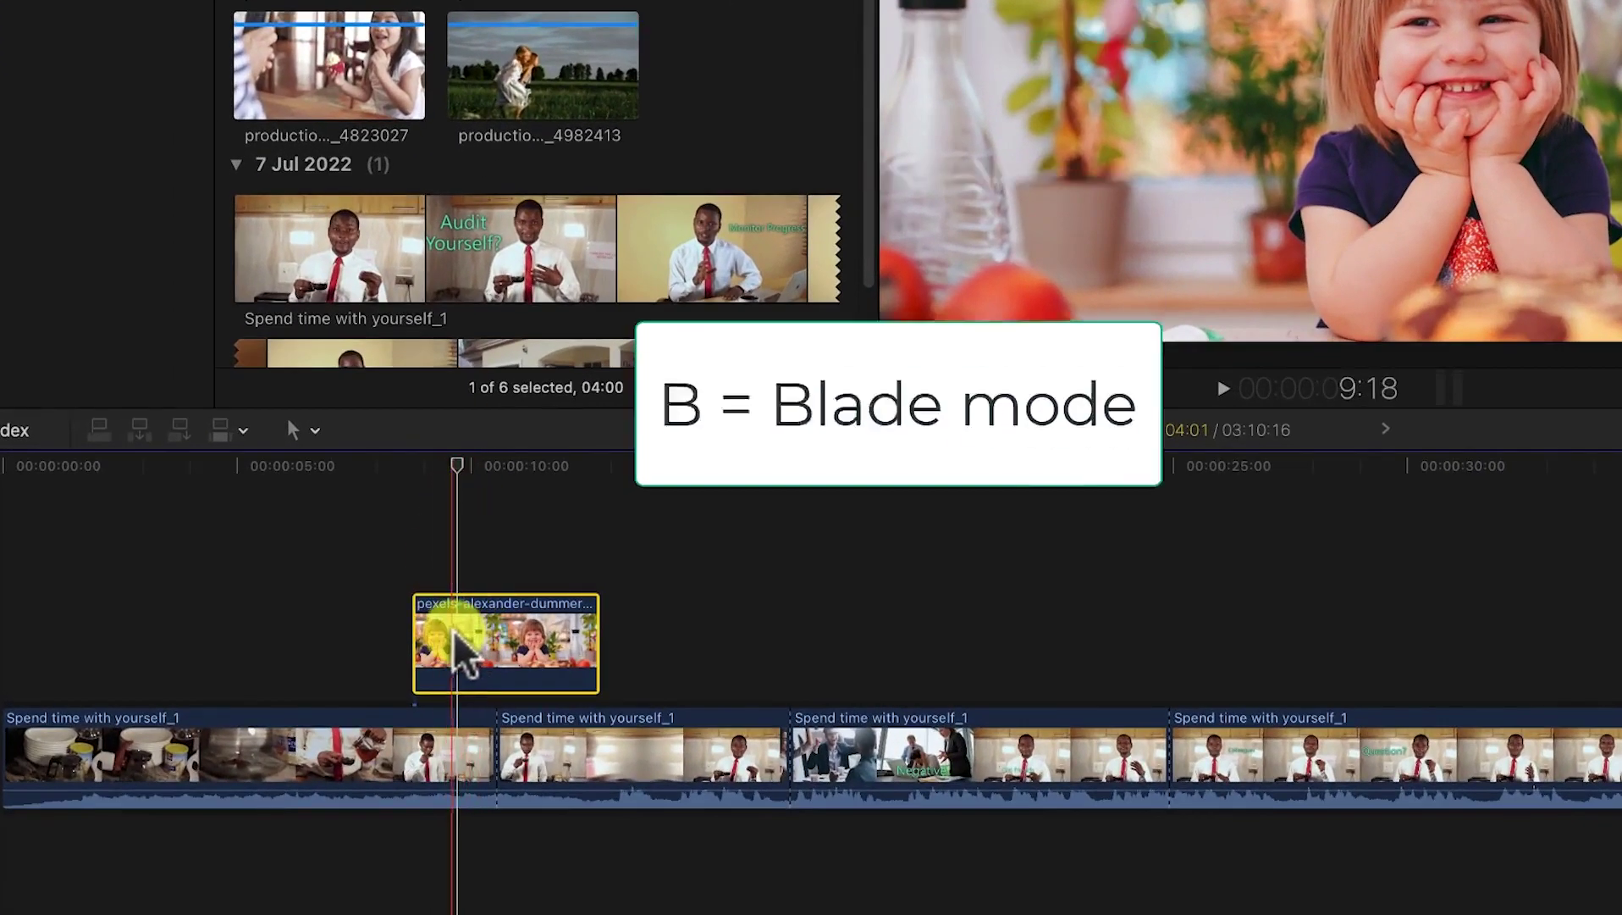
{"action": "key", "text": "b"}
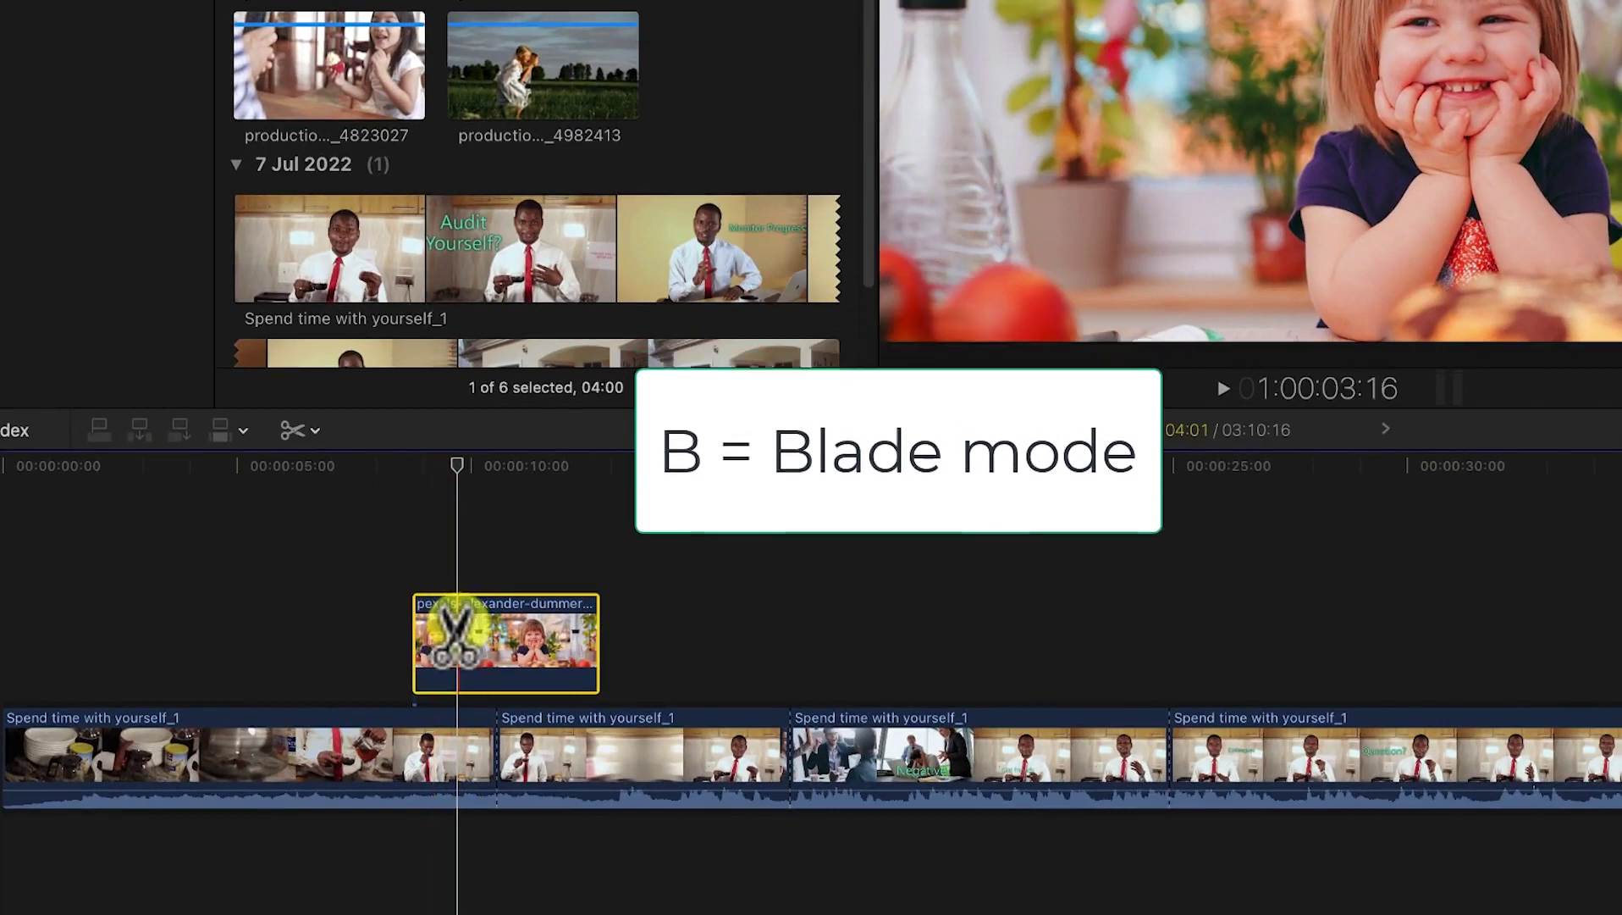
{"action": "left_click", "coordinate": [457, 635]}
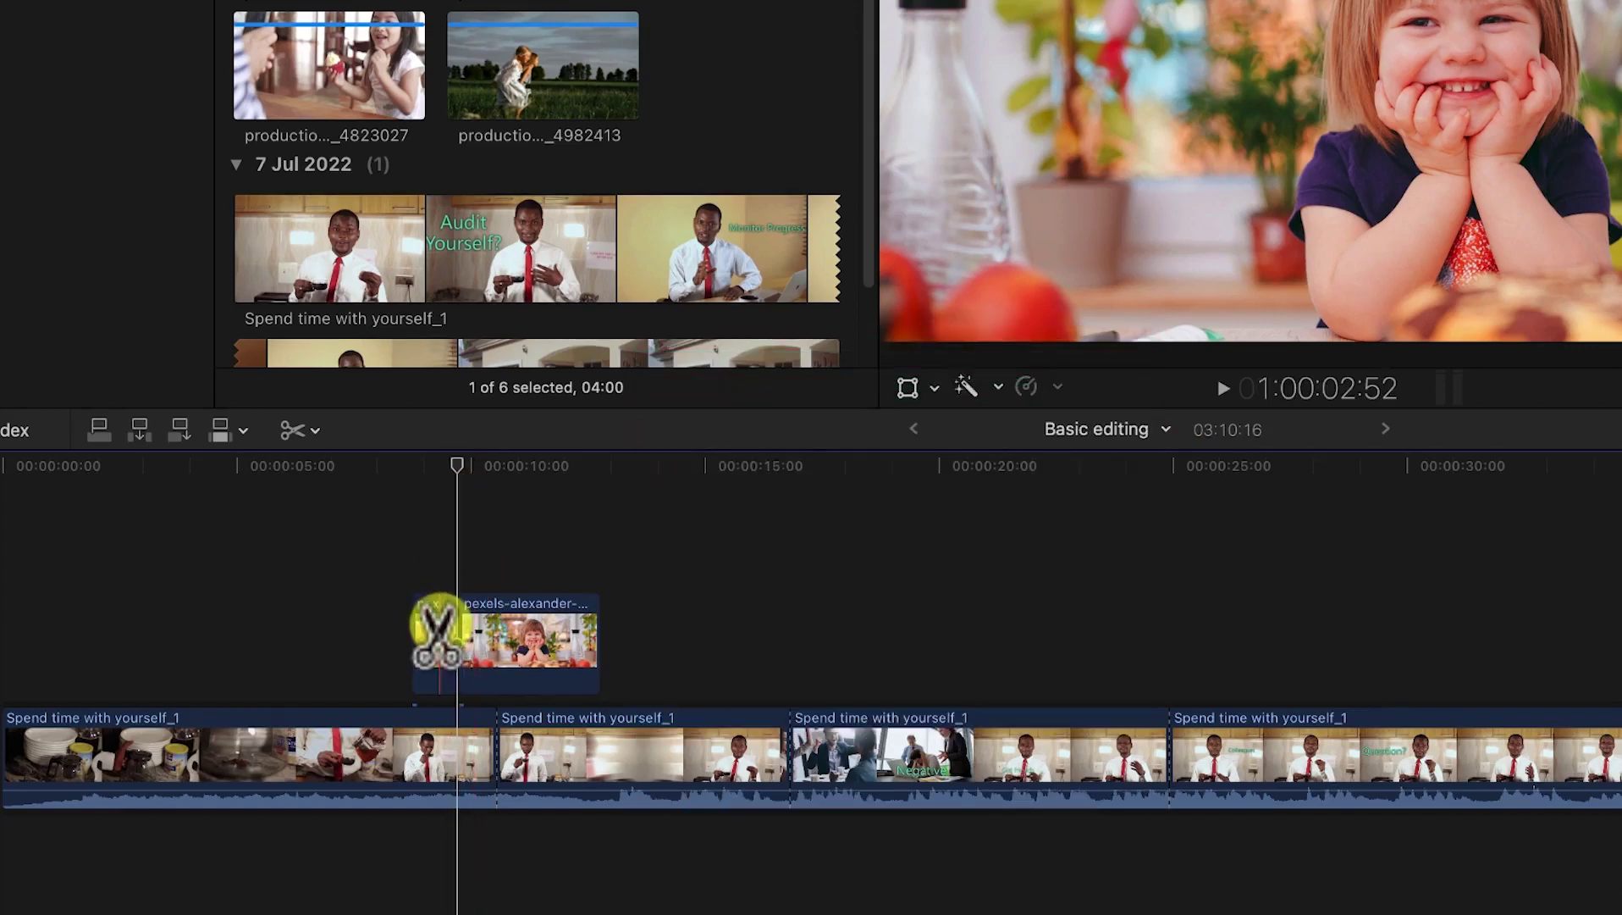
{"action": "key", "text": "a"}
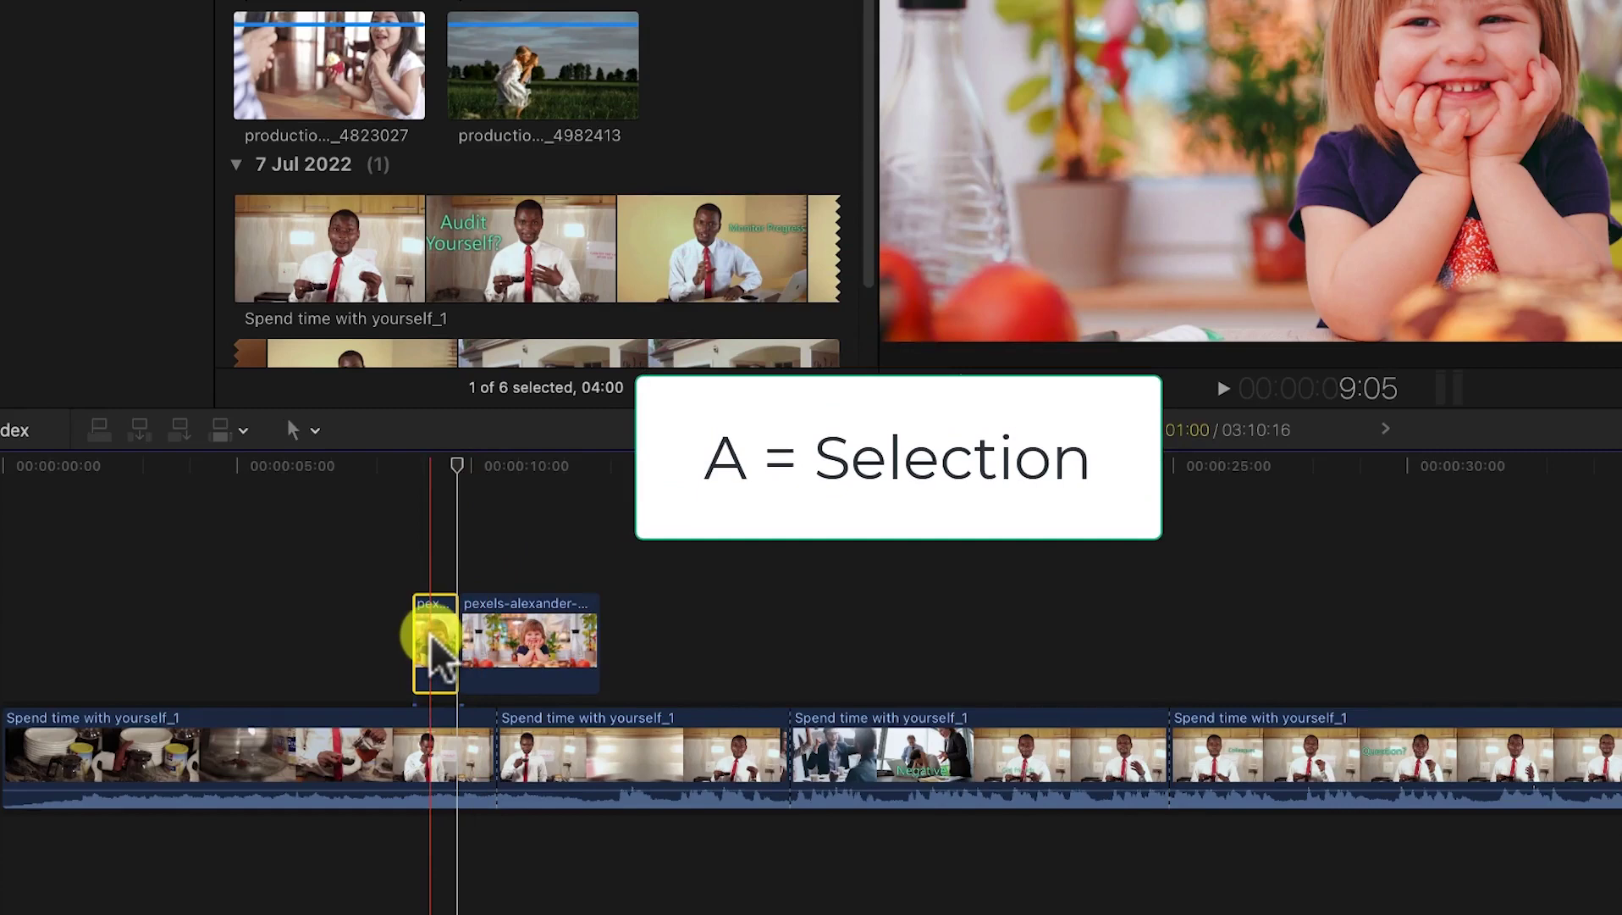
{"action": "key", "text": "Delete"}
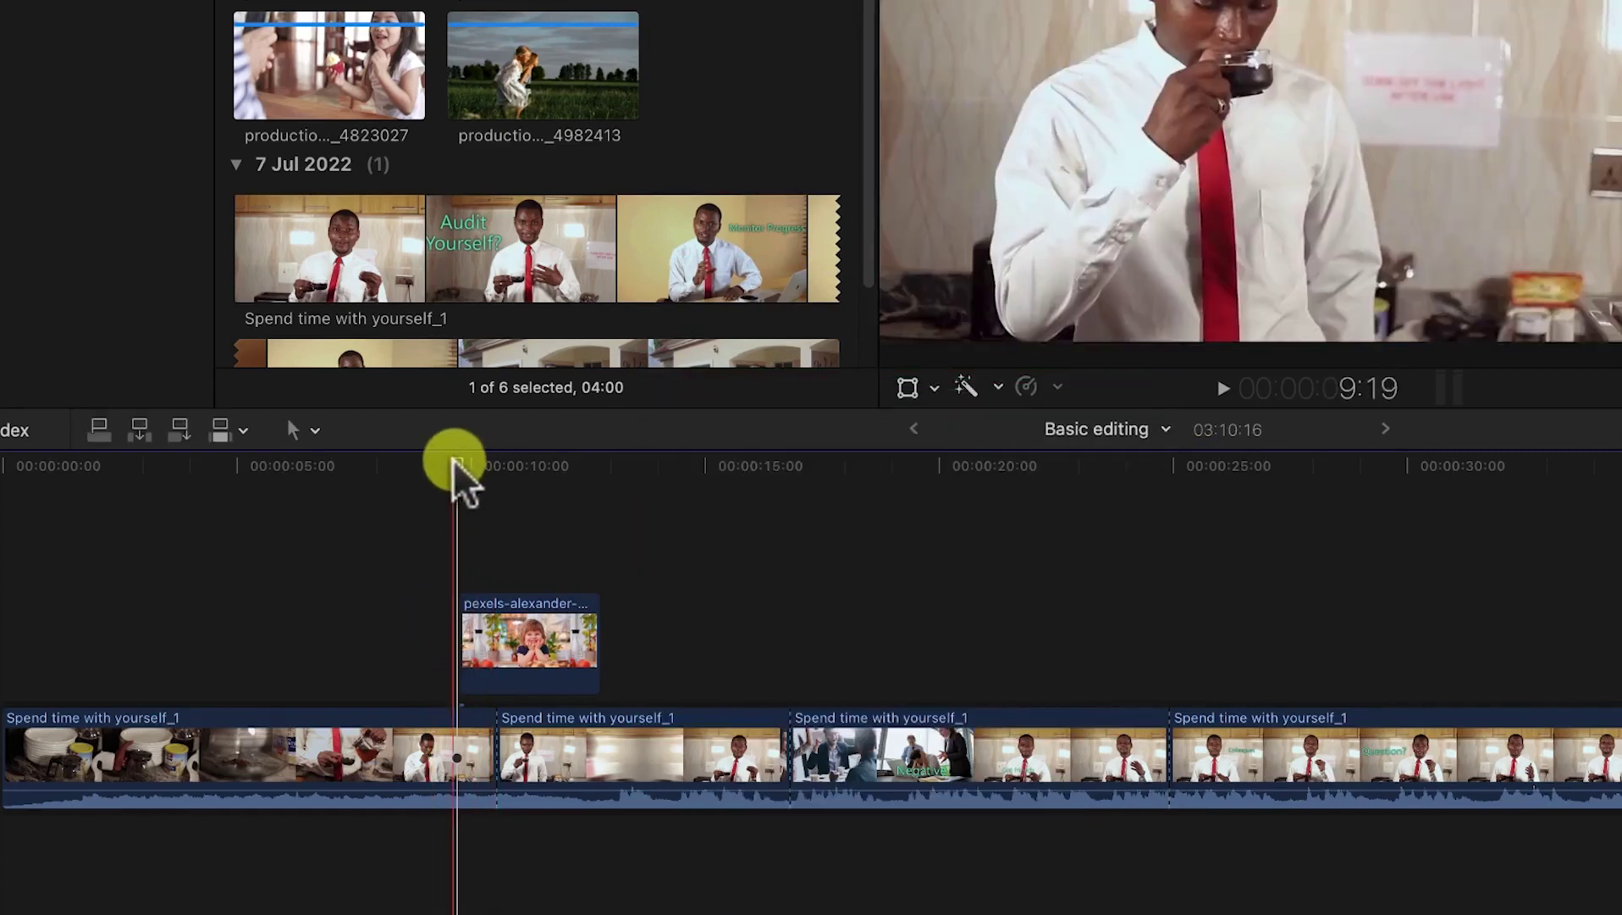
{"action": "left_click_drag", "start_coordinate": [456, 468], "coordinate": [563, 491]}
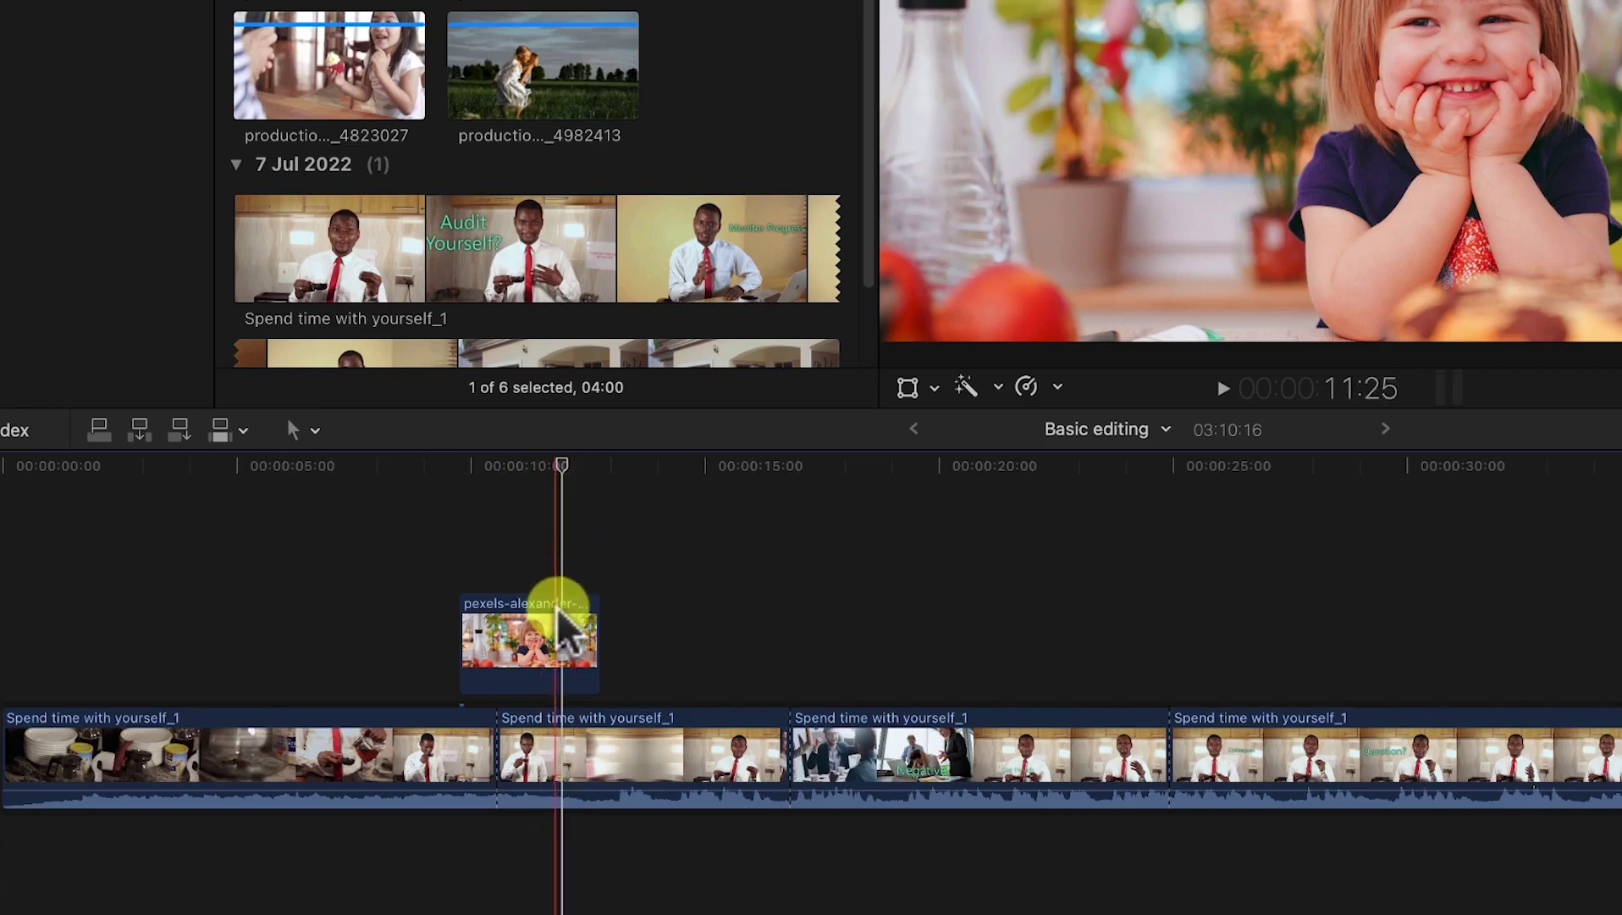
Step: Blade the smiling-girl cutaway at about 11 seconds, delete its tail, and scrub to review
{"action": "key", "text": "b"}
{"action": "left_click", "coordinate": [561, 639]}
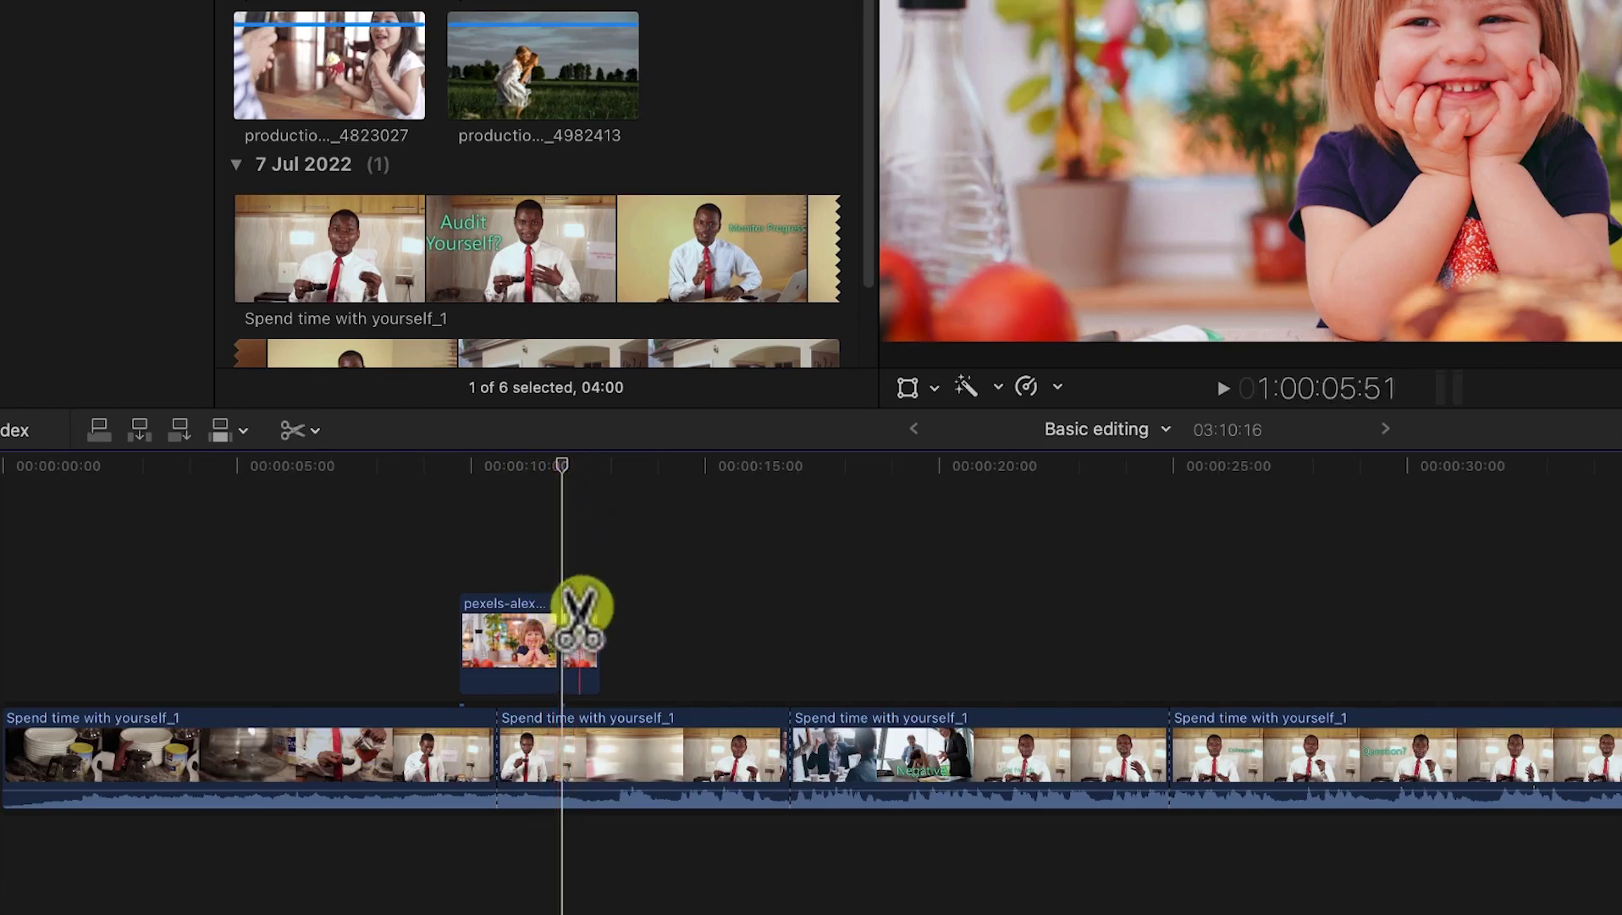
{"action": "key", "text": "a"}
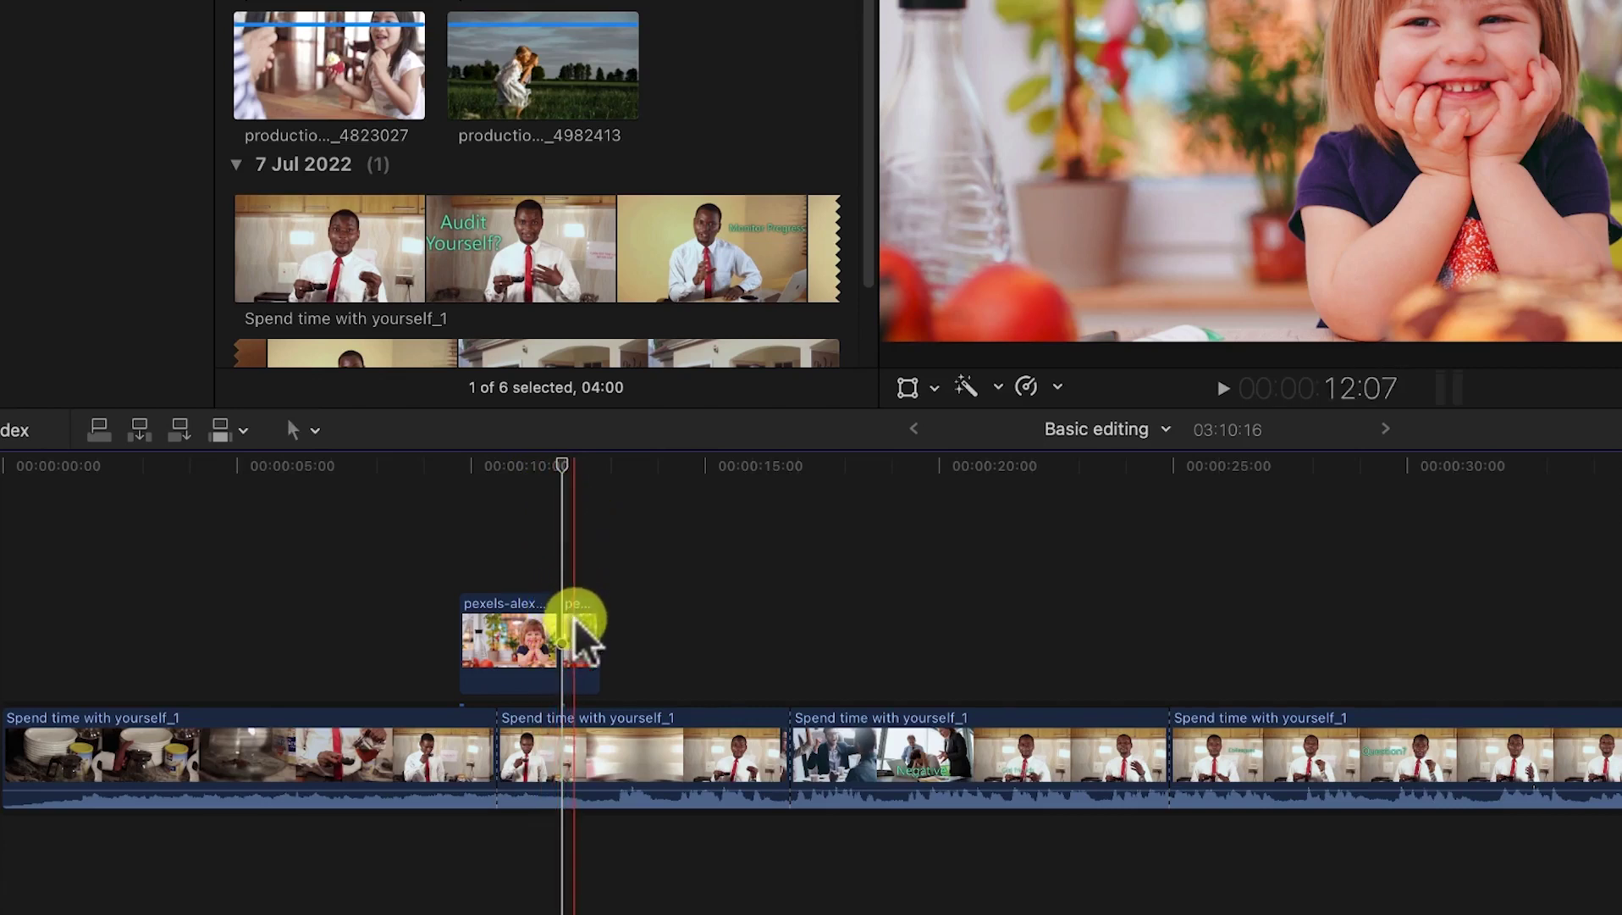
{"action": "left_click", "coordinate": [579, 631]}
{"action": "key", "text": "Delete"}
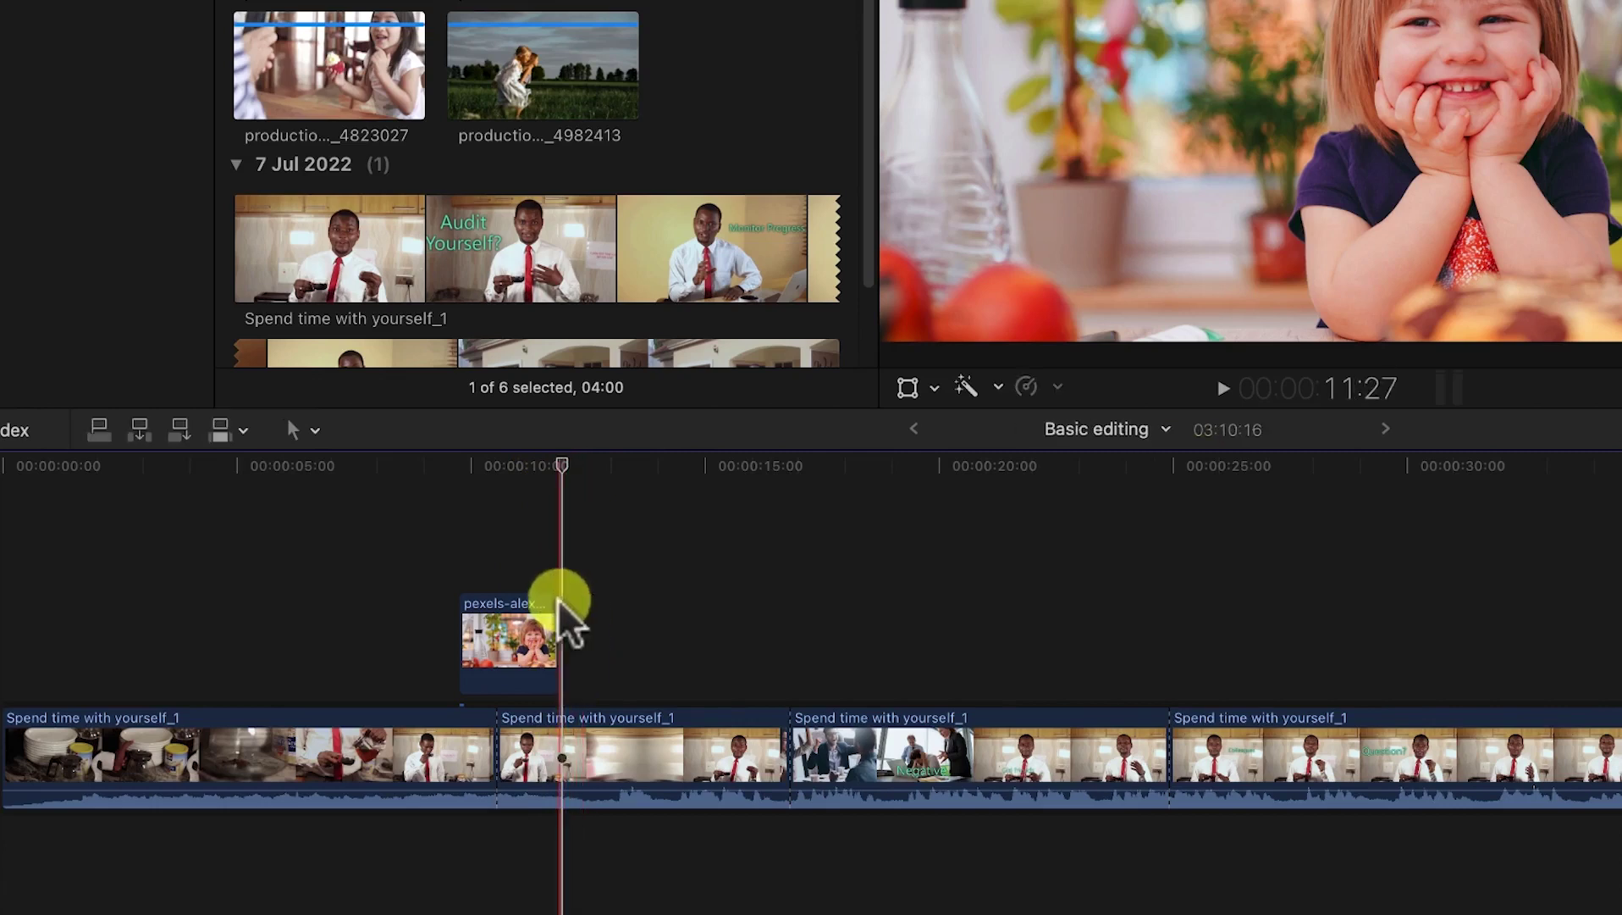
{"action": "left_click_drag", "start_coordinate": [568, 471], "coordinate": [411, 468]}
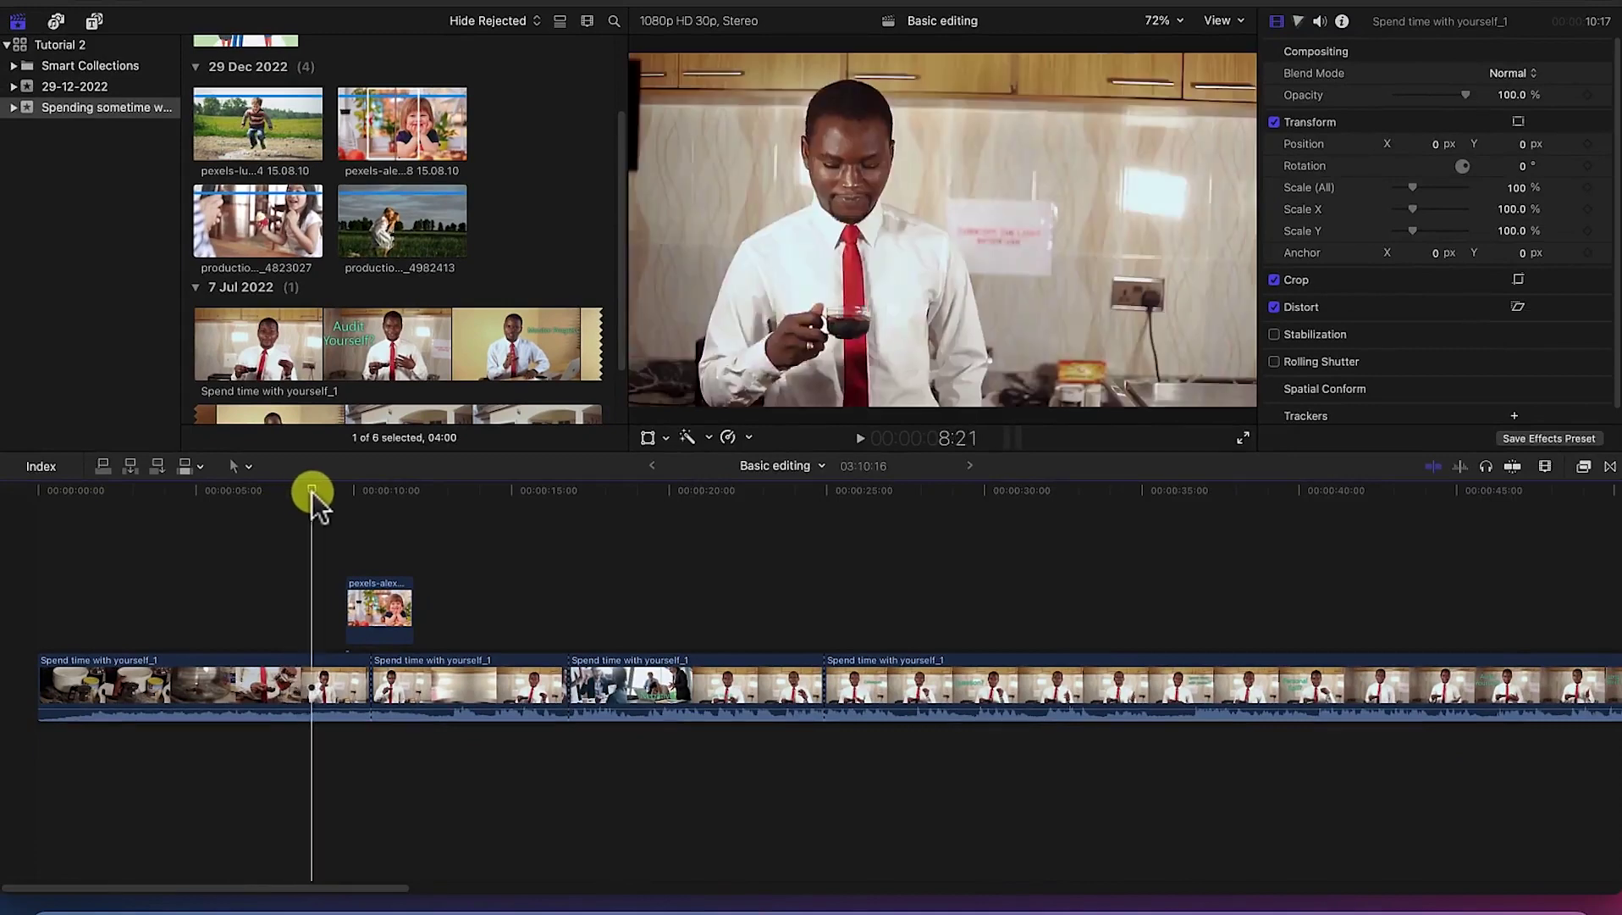
{"action": "left_click_drag", "start_coordinate": [311, 490], "coordinate": [451, 515]}
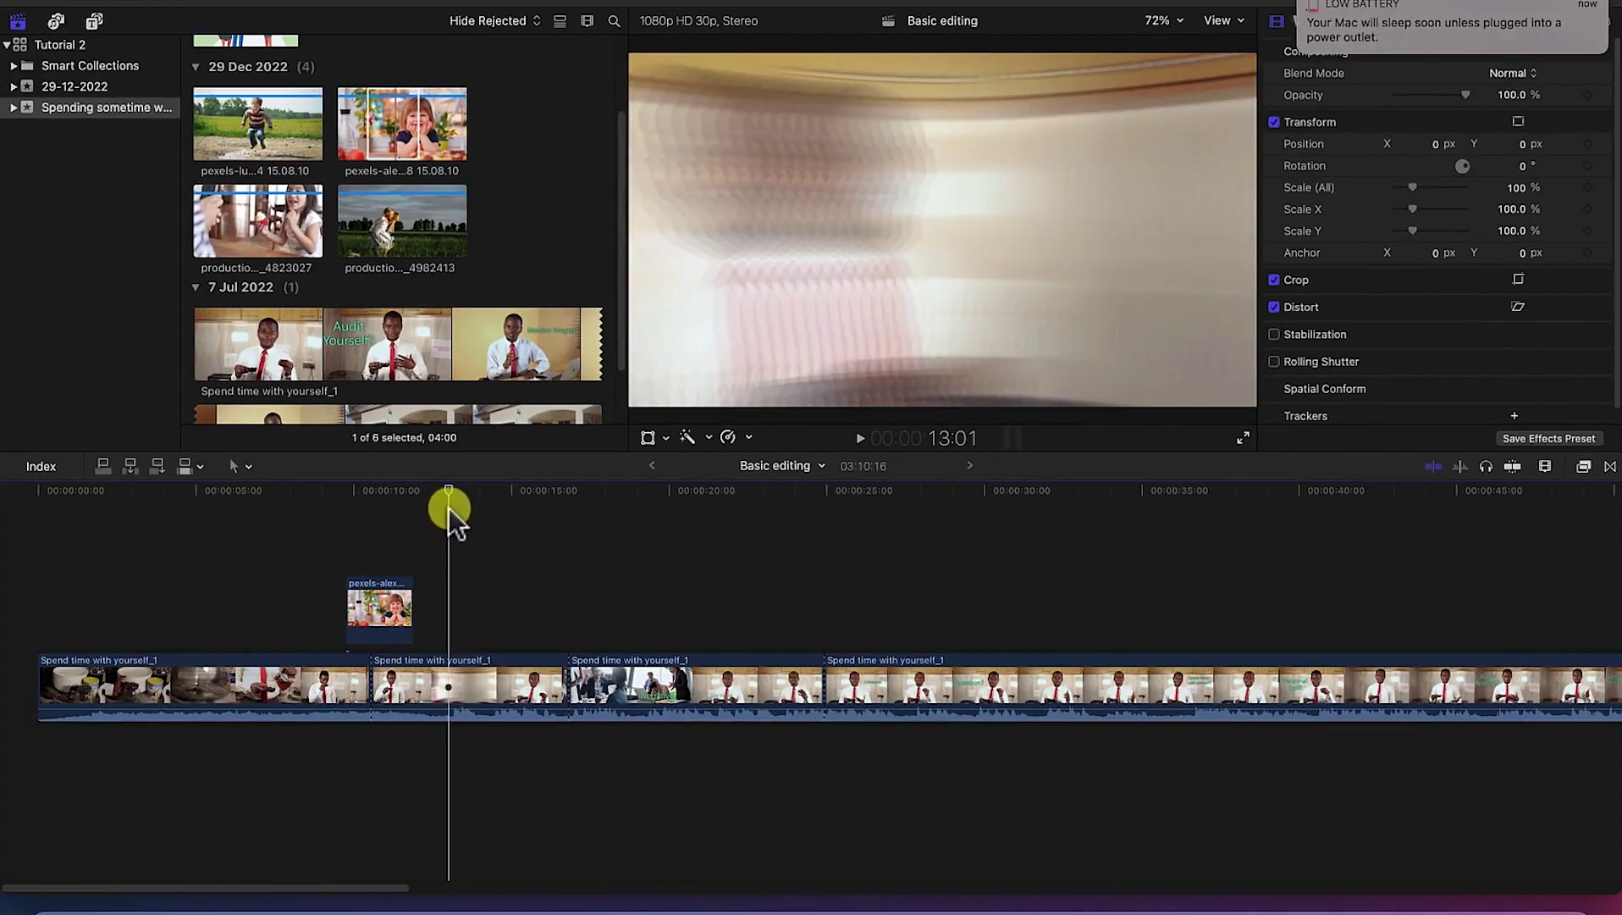
Step: Drag the pexels-luna jumping-boy image above the main footage at about 13 seconds
{"action": "left_click_drag", "start_coordinate": [320, 151], "coordinate": [252, 135]}
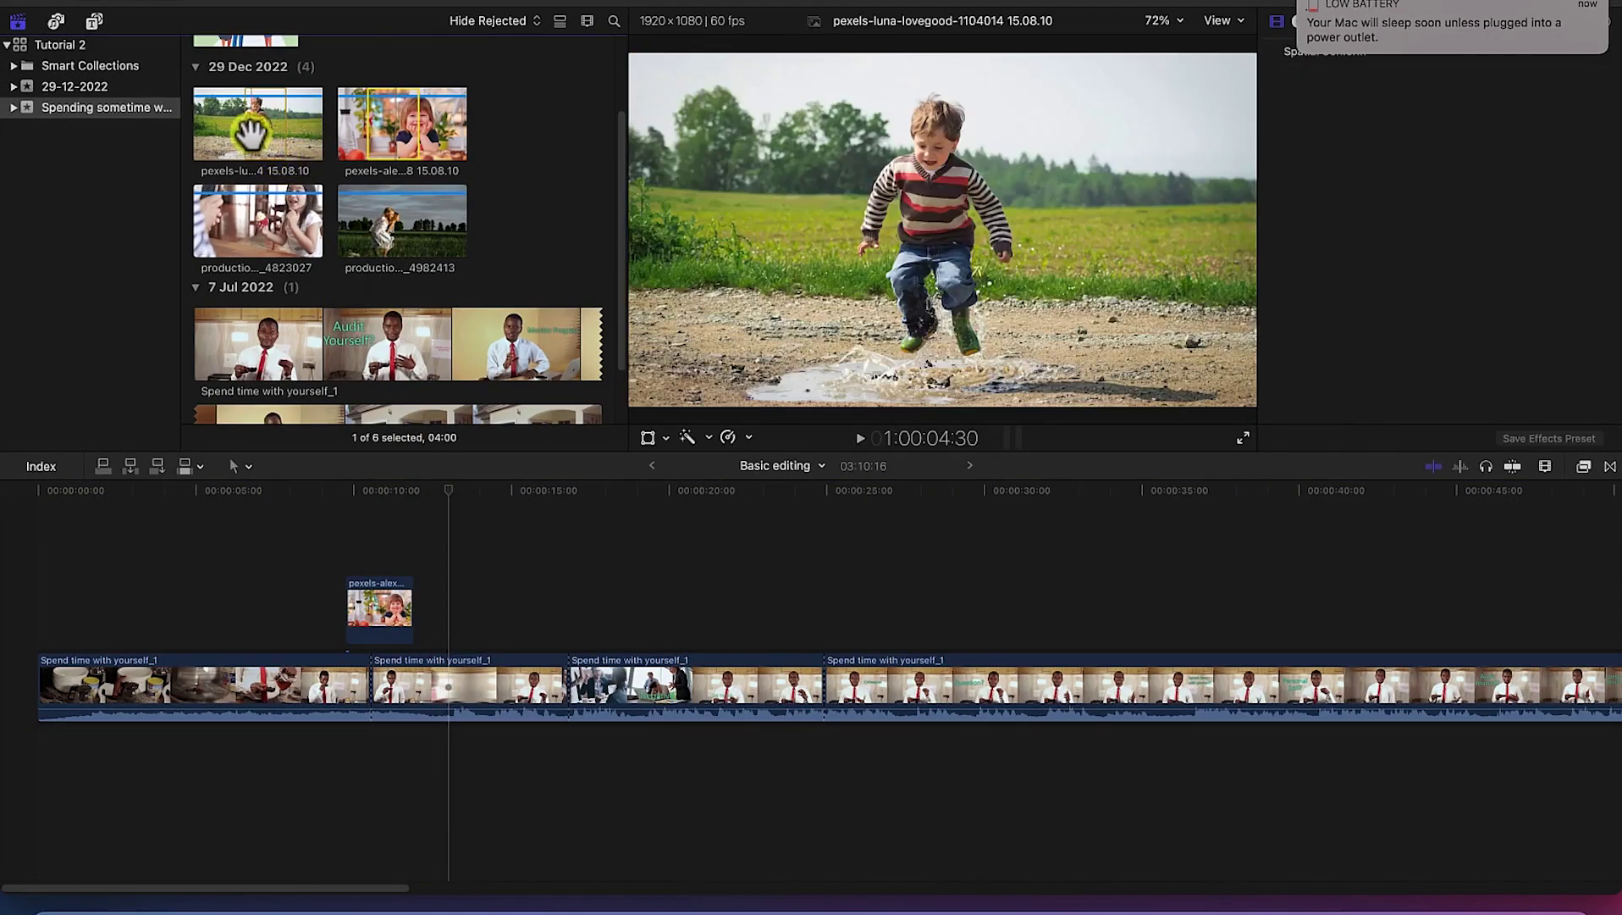
{"action": "left_click_drag", "start_coordinate": [360, 381], "coordinate": [463, 620]}
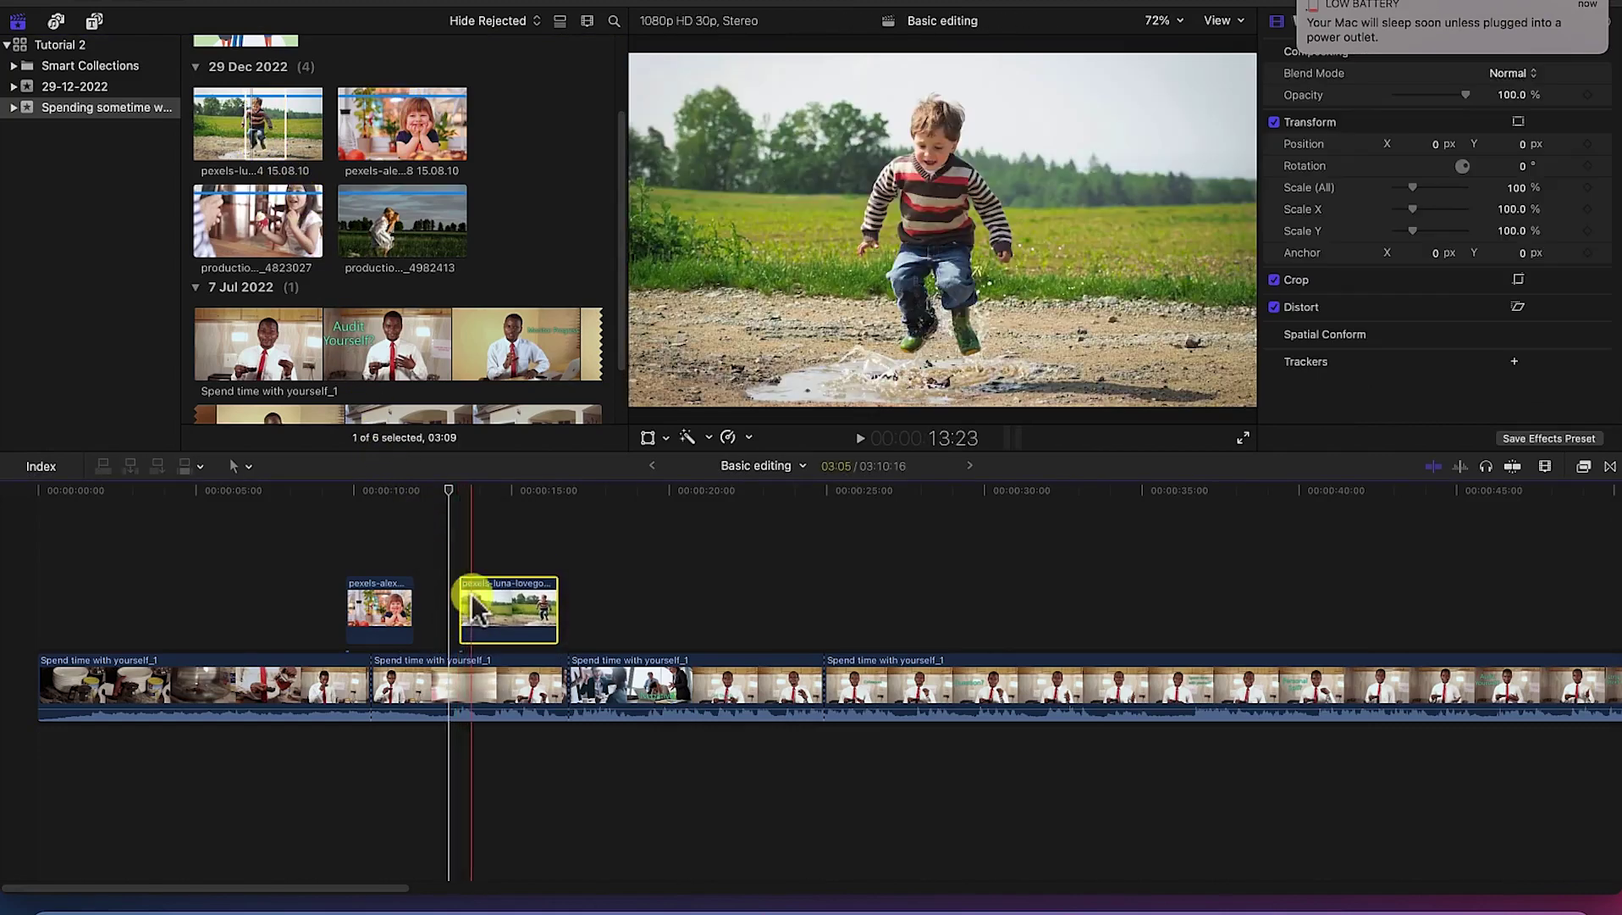
{"action": "left_click_drag", "start_coordinate": [449, 491], "coordinate": [623, 492]}
Step: Blade the pexels-luna clip at two points around 13 and 15 seconds
{"action": "key", "text": "super+equal"}
{"action": "key", "text": "super+equal"}
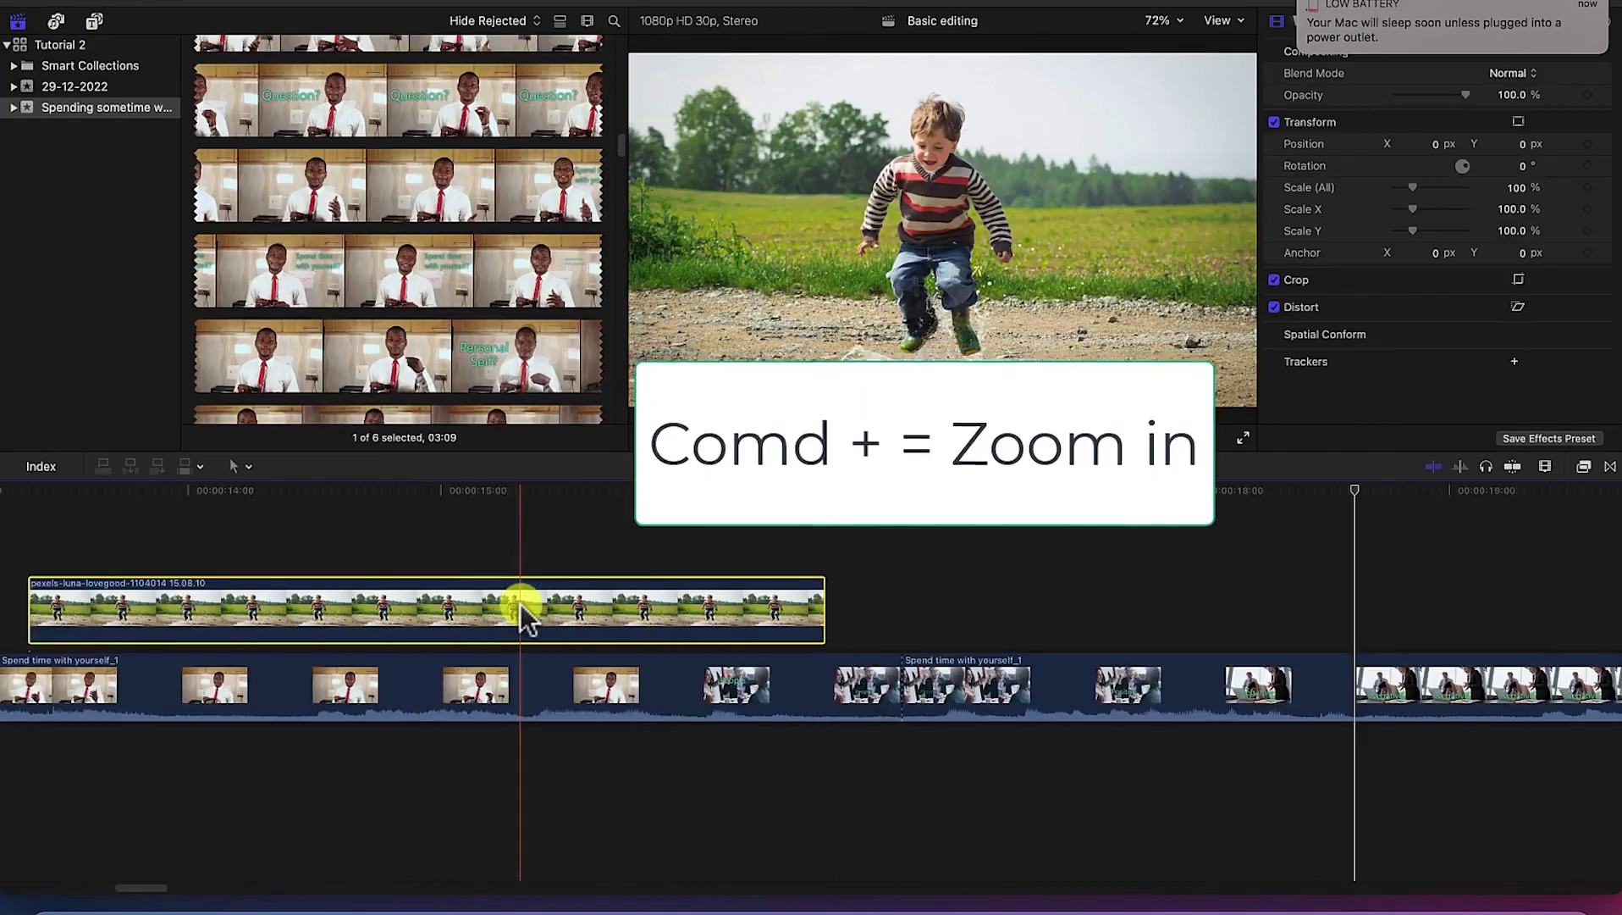
{"action": "key", "text": "super+minus"}
{"action": "key", "text": "super+minus"}
{"action": "key", "text": "super+minus"}
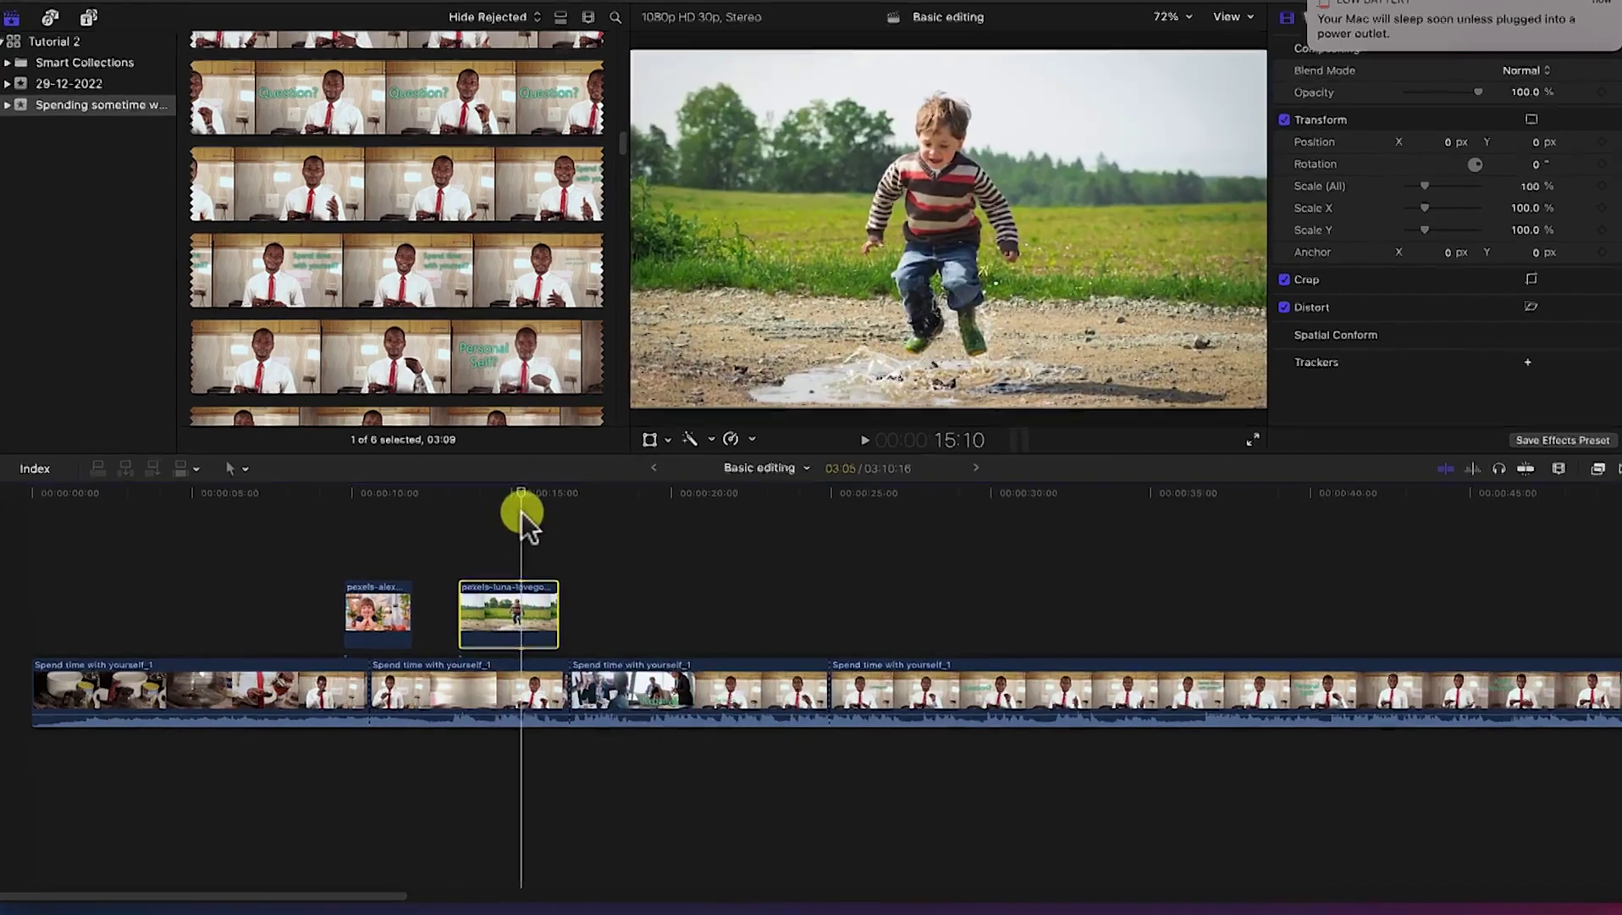
{"action": "left_click", "coordinate": [486, 496]}
{"action": "left_click_drag", "start_coordinate": [481, 551], "coordinate": [474, 547]}
{"action": "left_click", "coordinate": [496, 733]}
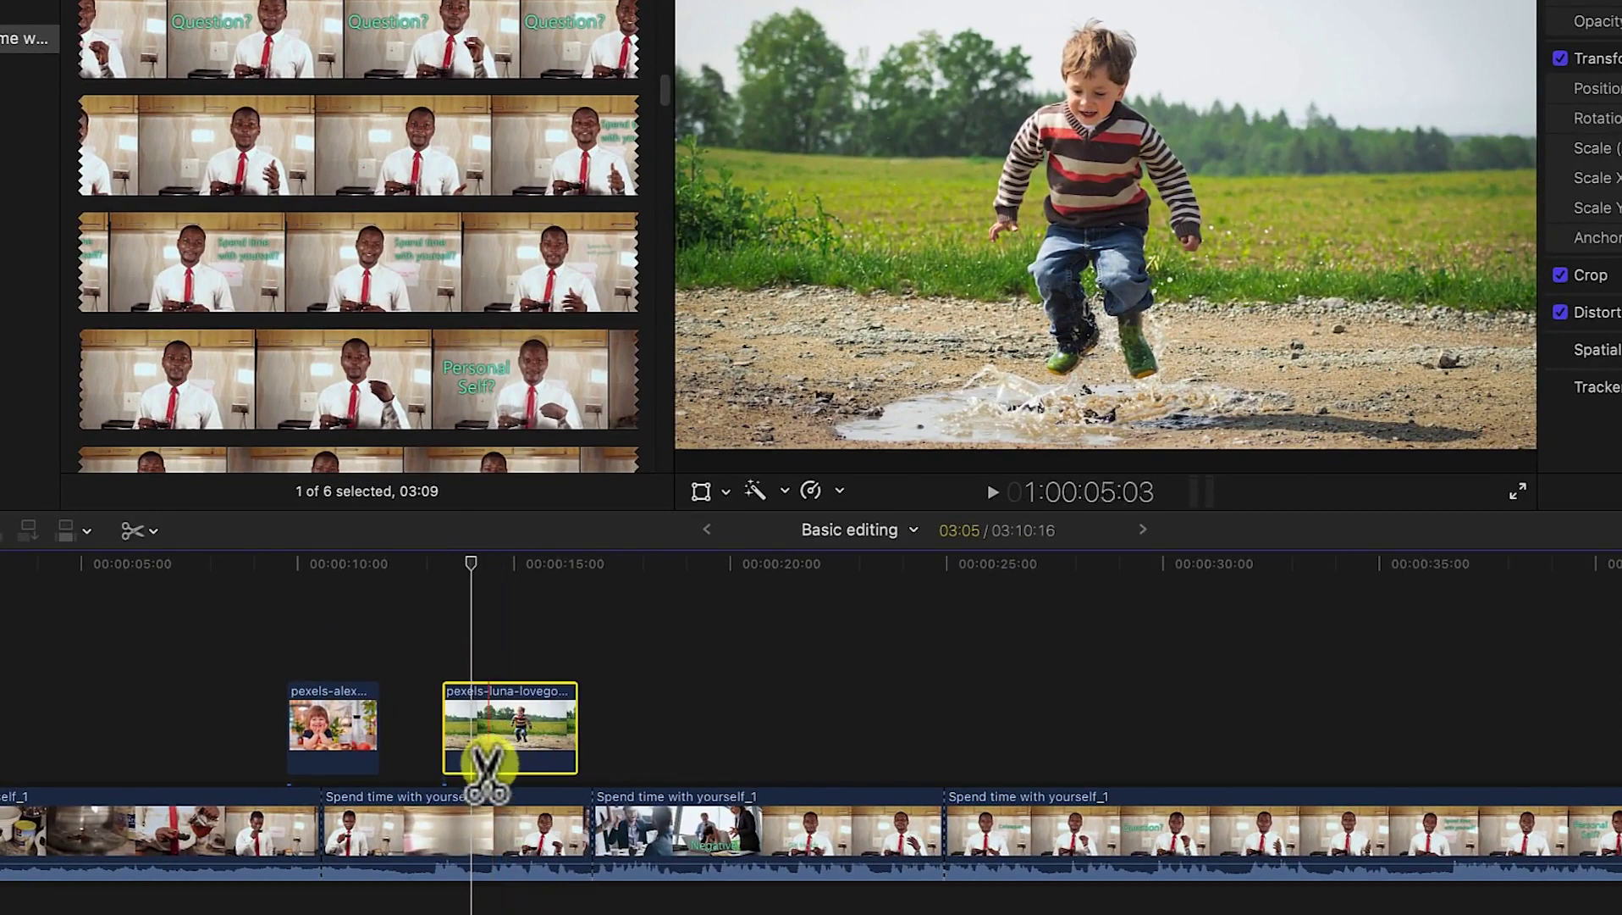
{"action": "left_click", "coordinate": [472, 739]}
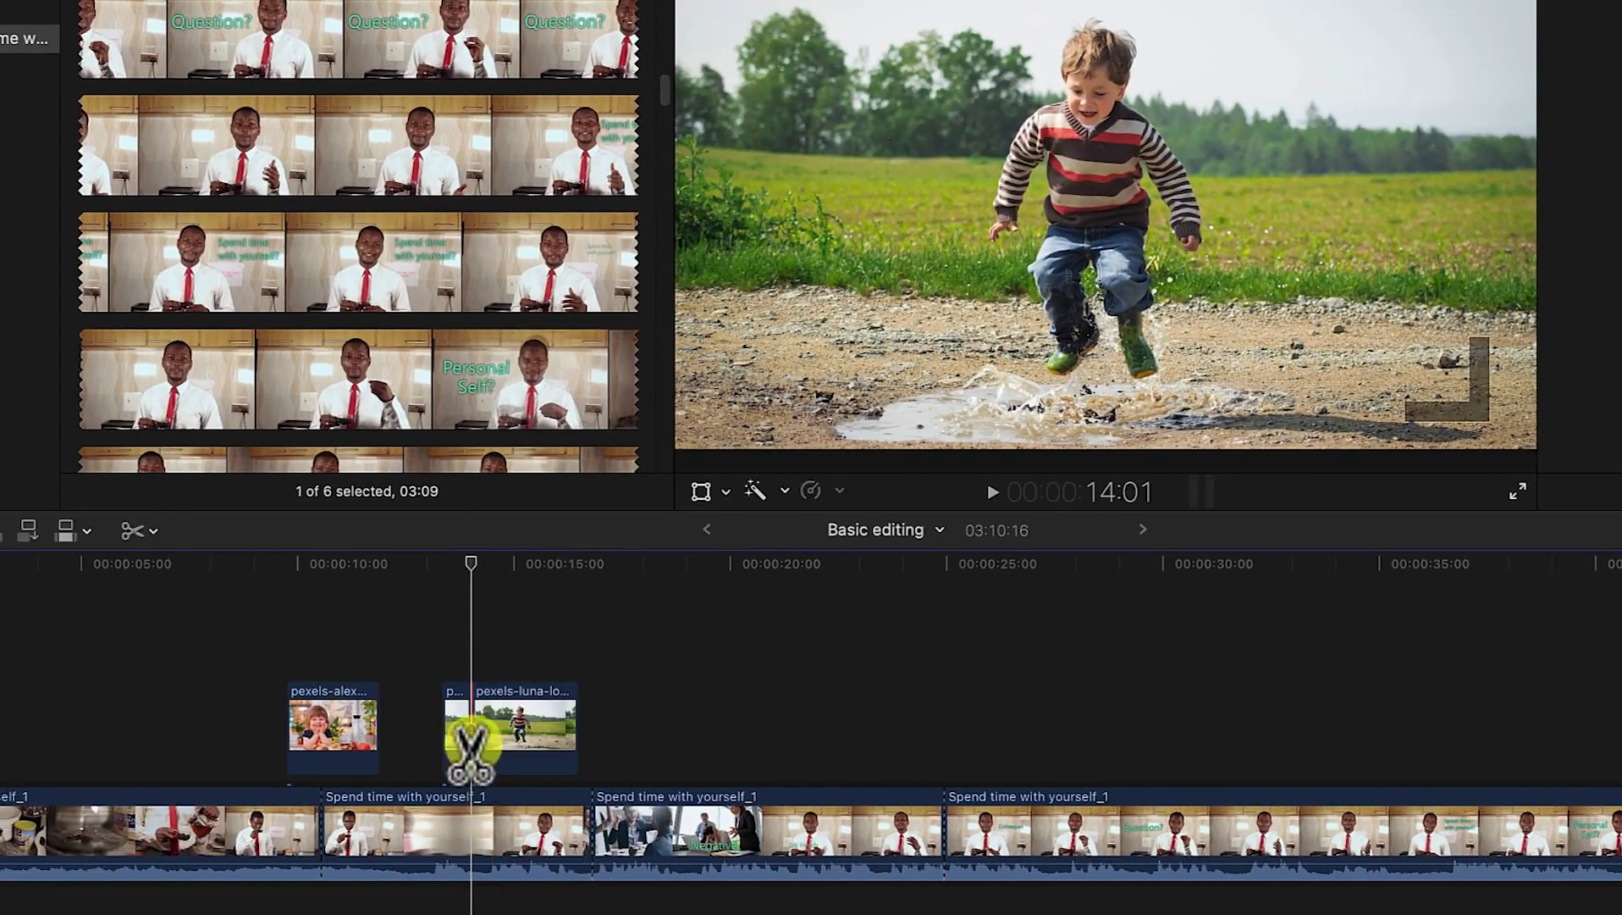
{"action": "left_click", "coordinate": [547, 737]}
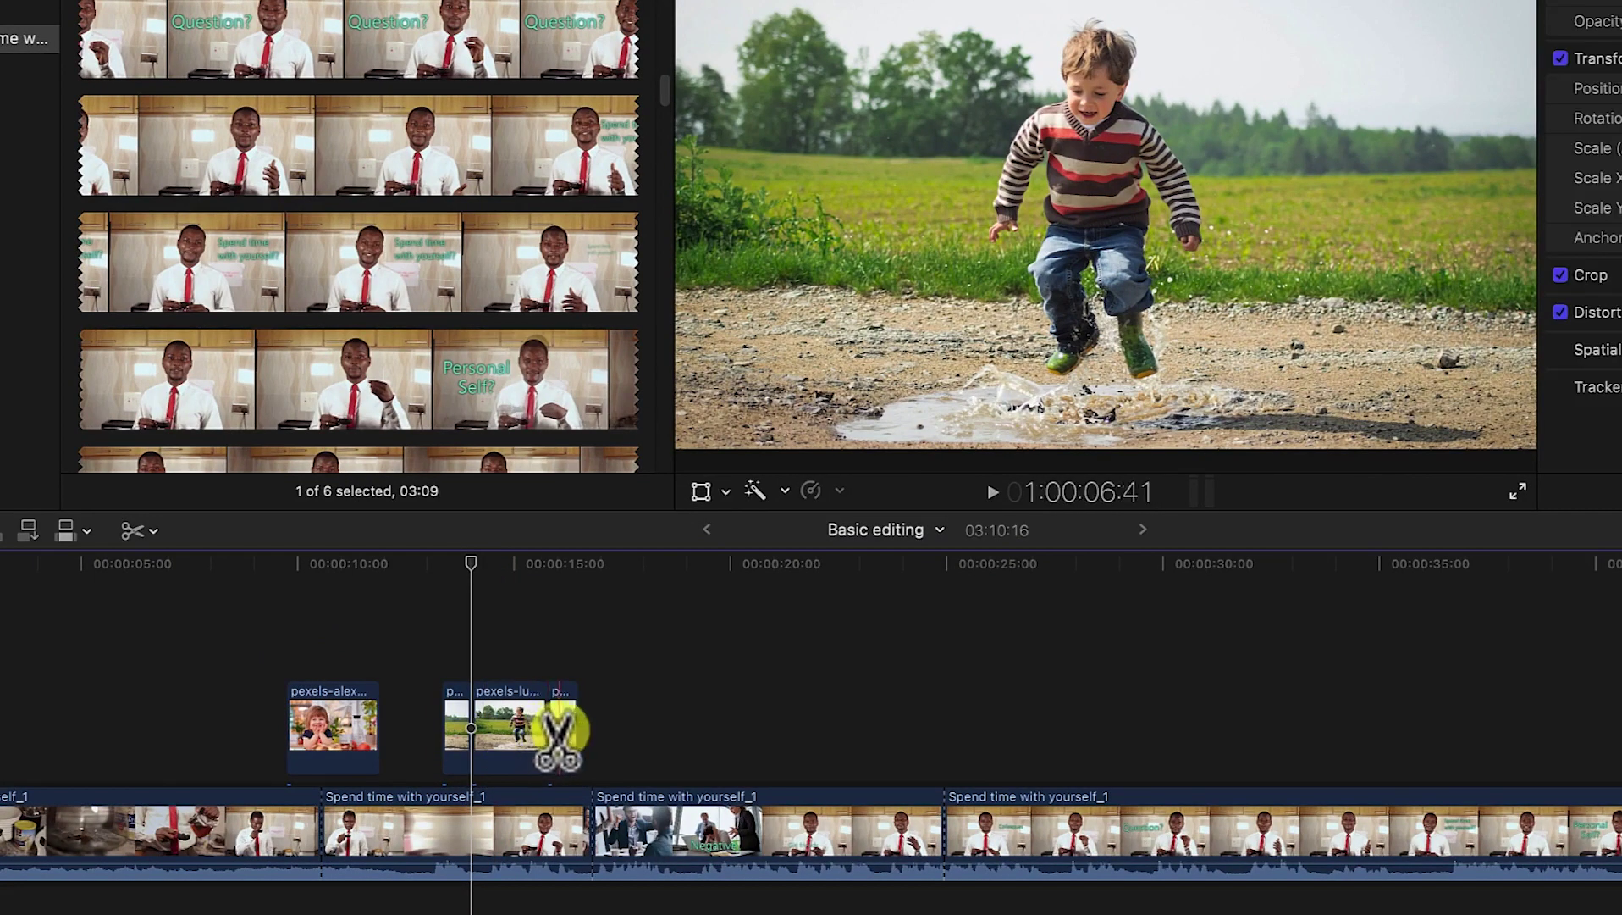
Step: Delete the leading and trailing leftover pieces of the pexels-luna clip
{"action": "key", "text": "a"}
{"action": "left_click", "coordinate": [462, 745]}
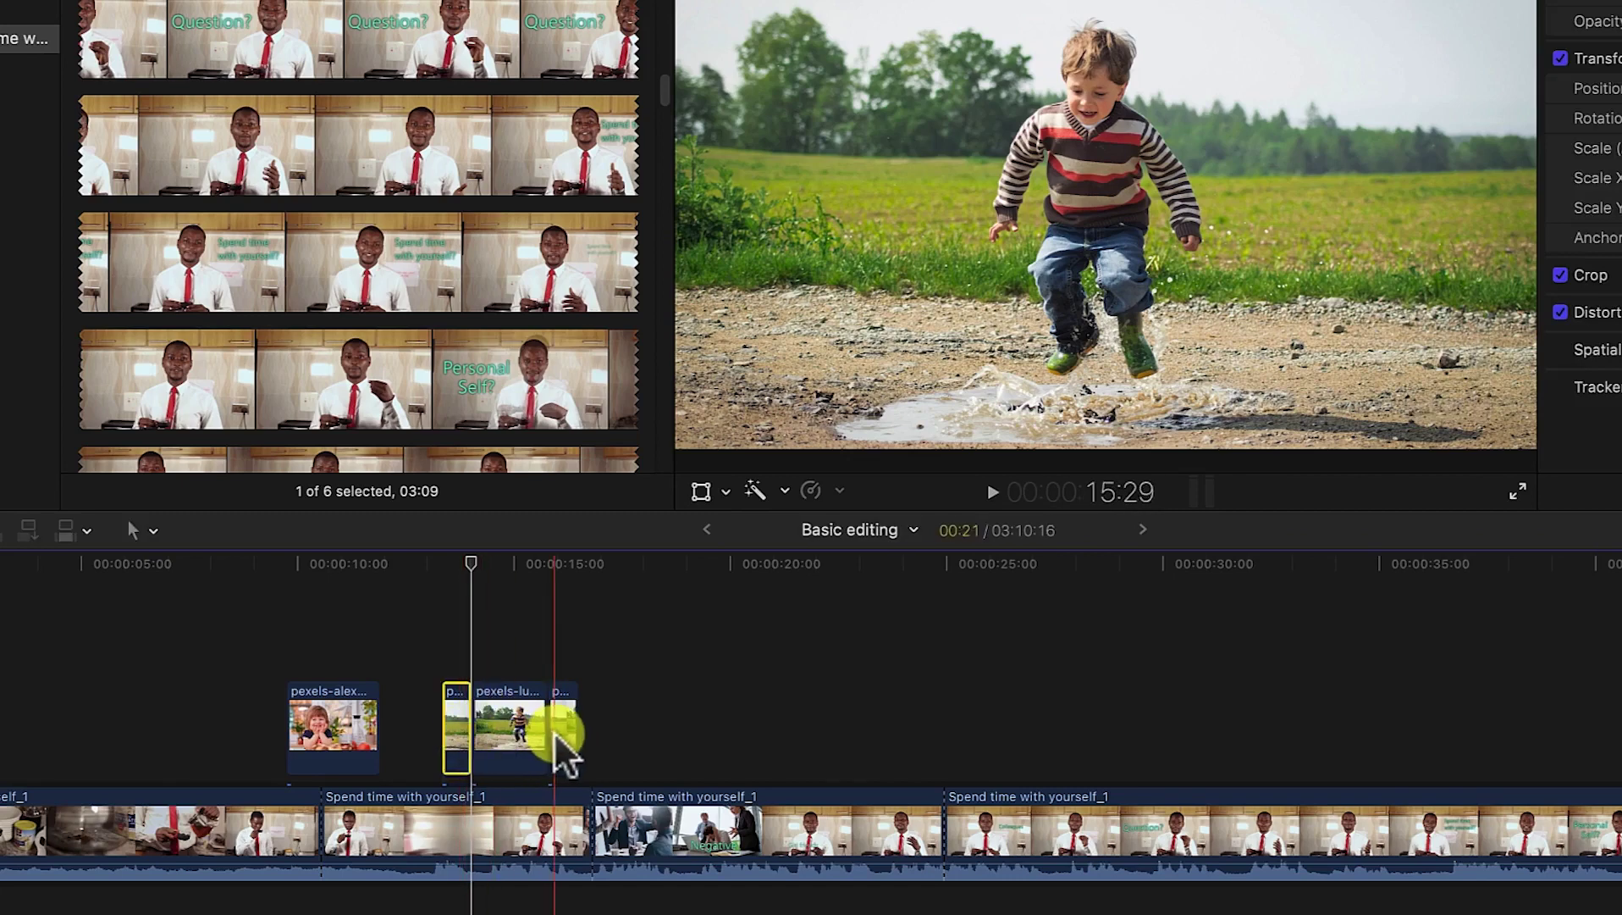
{"action": "key", "text": "Delete"}
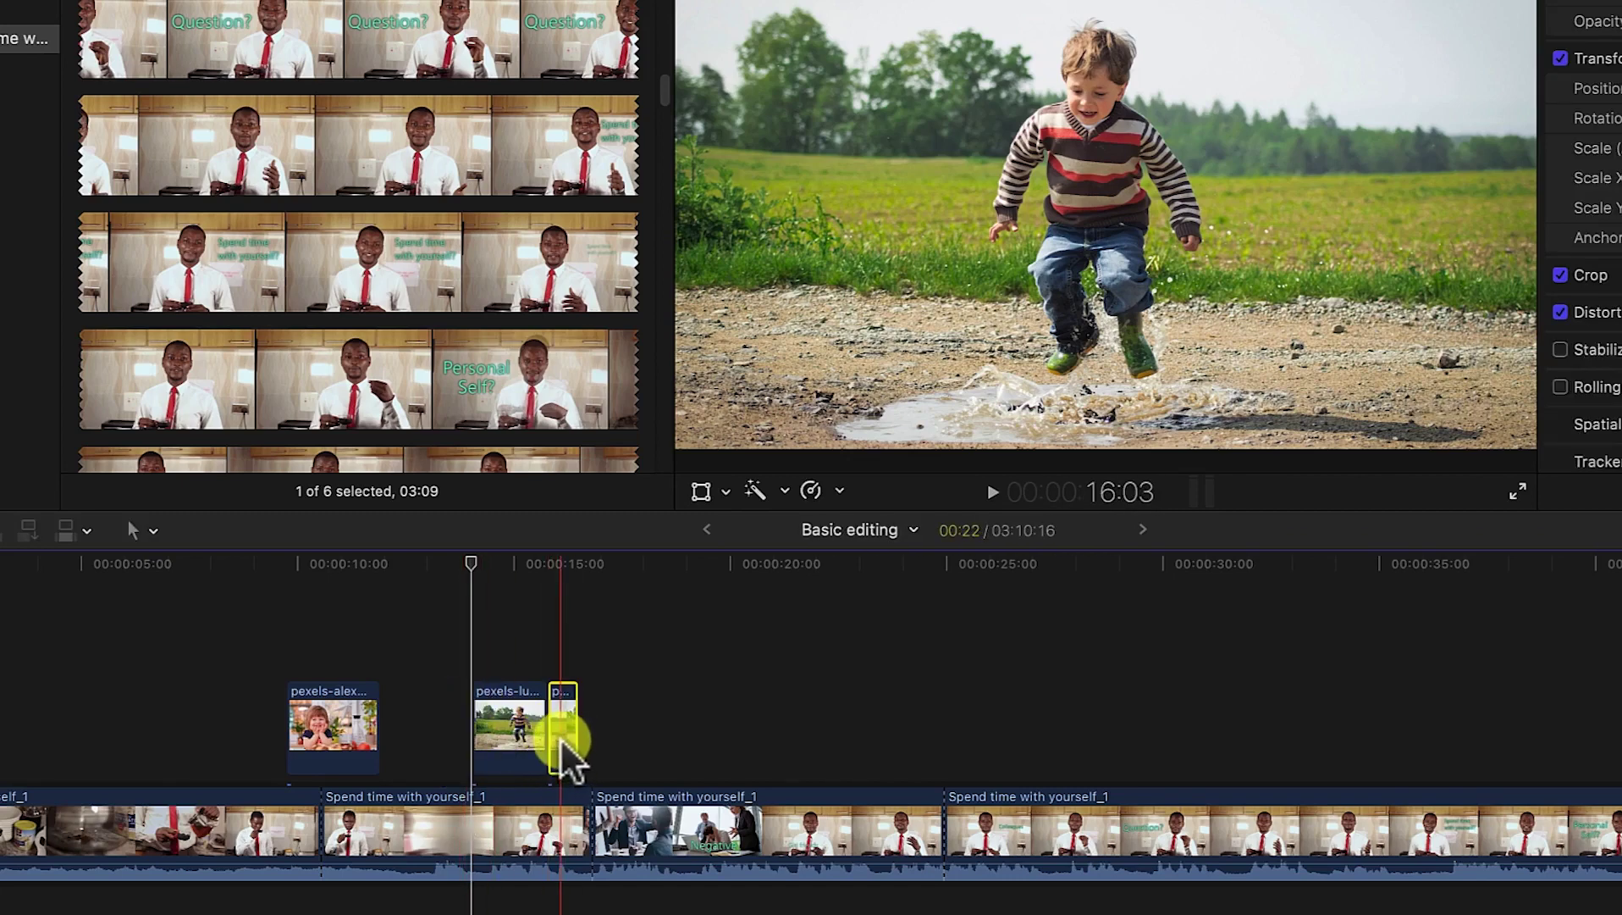
{"action": "key", "text": "Delete"}
{"action": "left_click_drag", "start_coordinate": [469, 563], "coordinate": [640, 595]}
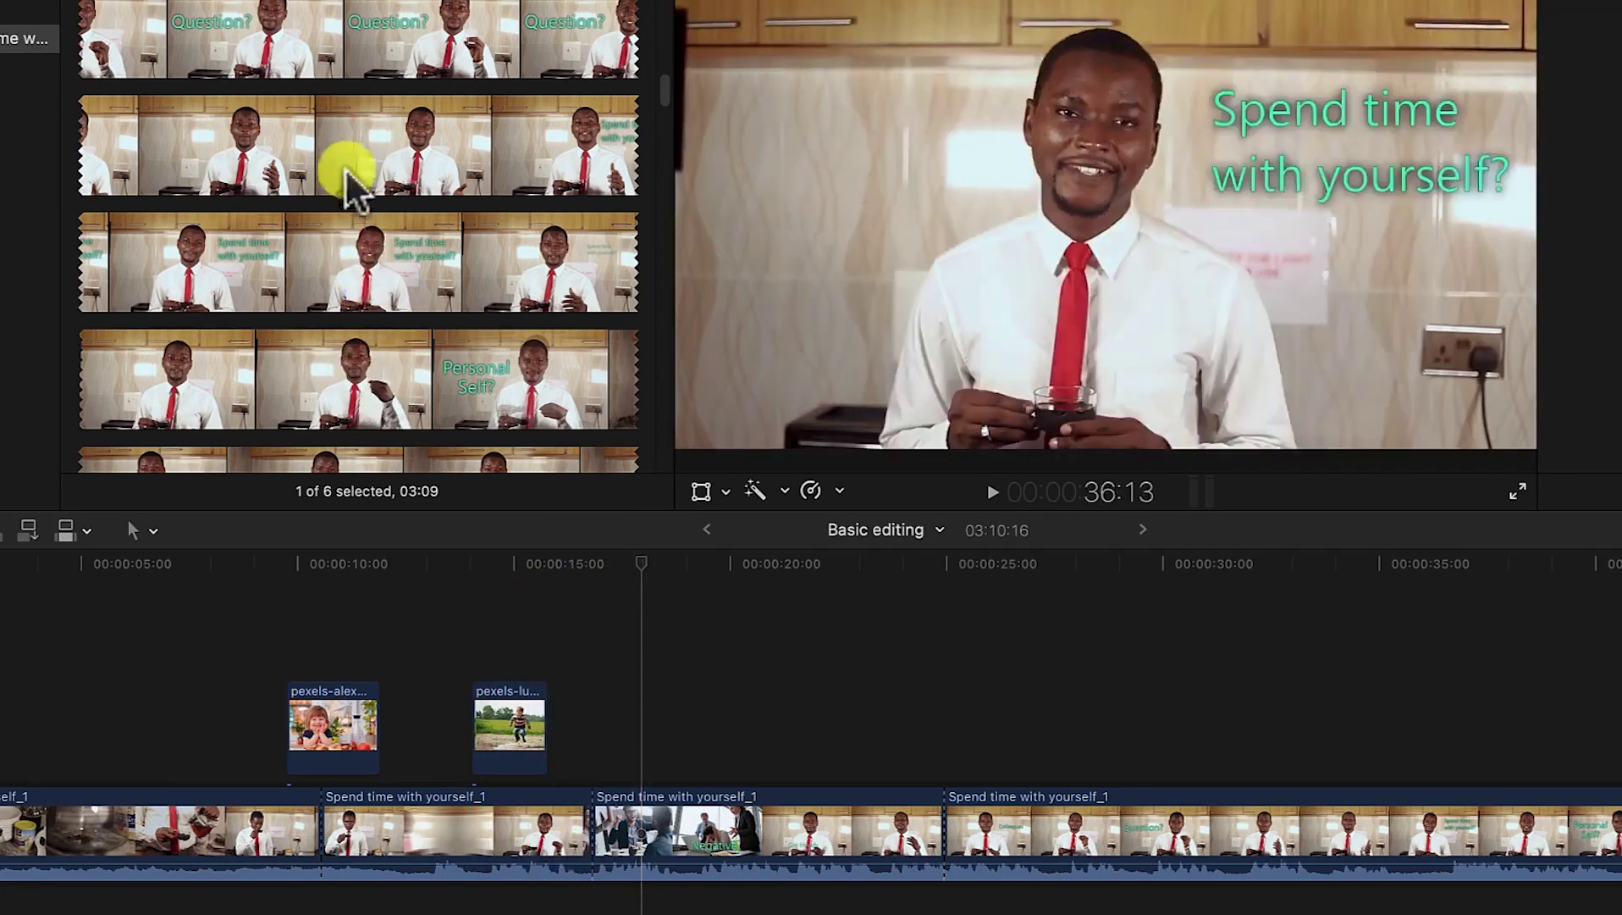
Step: Place production ID_4823027 above the storyline at about 18 seconds and scrub for a cut point
{"action": "left_click_drag", "start_coordinate": [348, 173], "coordinate": [368, 180]}
{"action": "key", "text": "super+minus"}
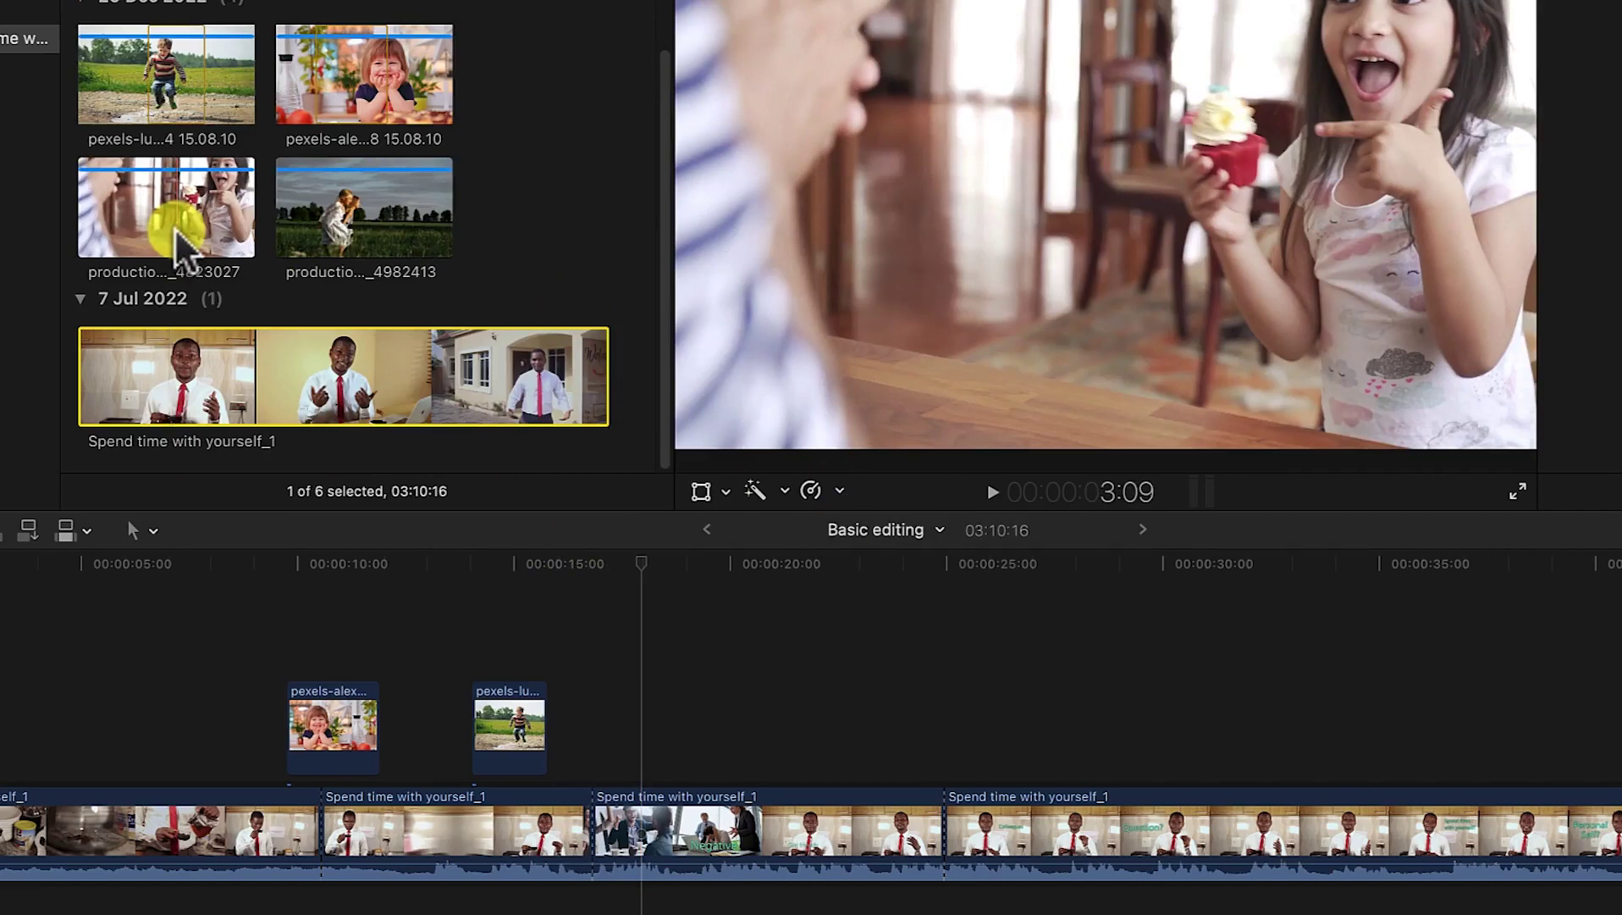
{"action": "left_click", "coordinate": [176, 227]}
{"action": "left_click_drag", "start_coordinate": [188, 248], "coordinate": [663, 735]}
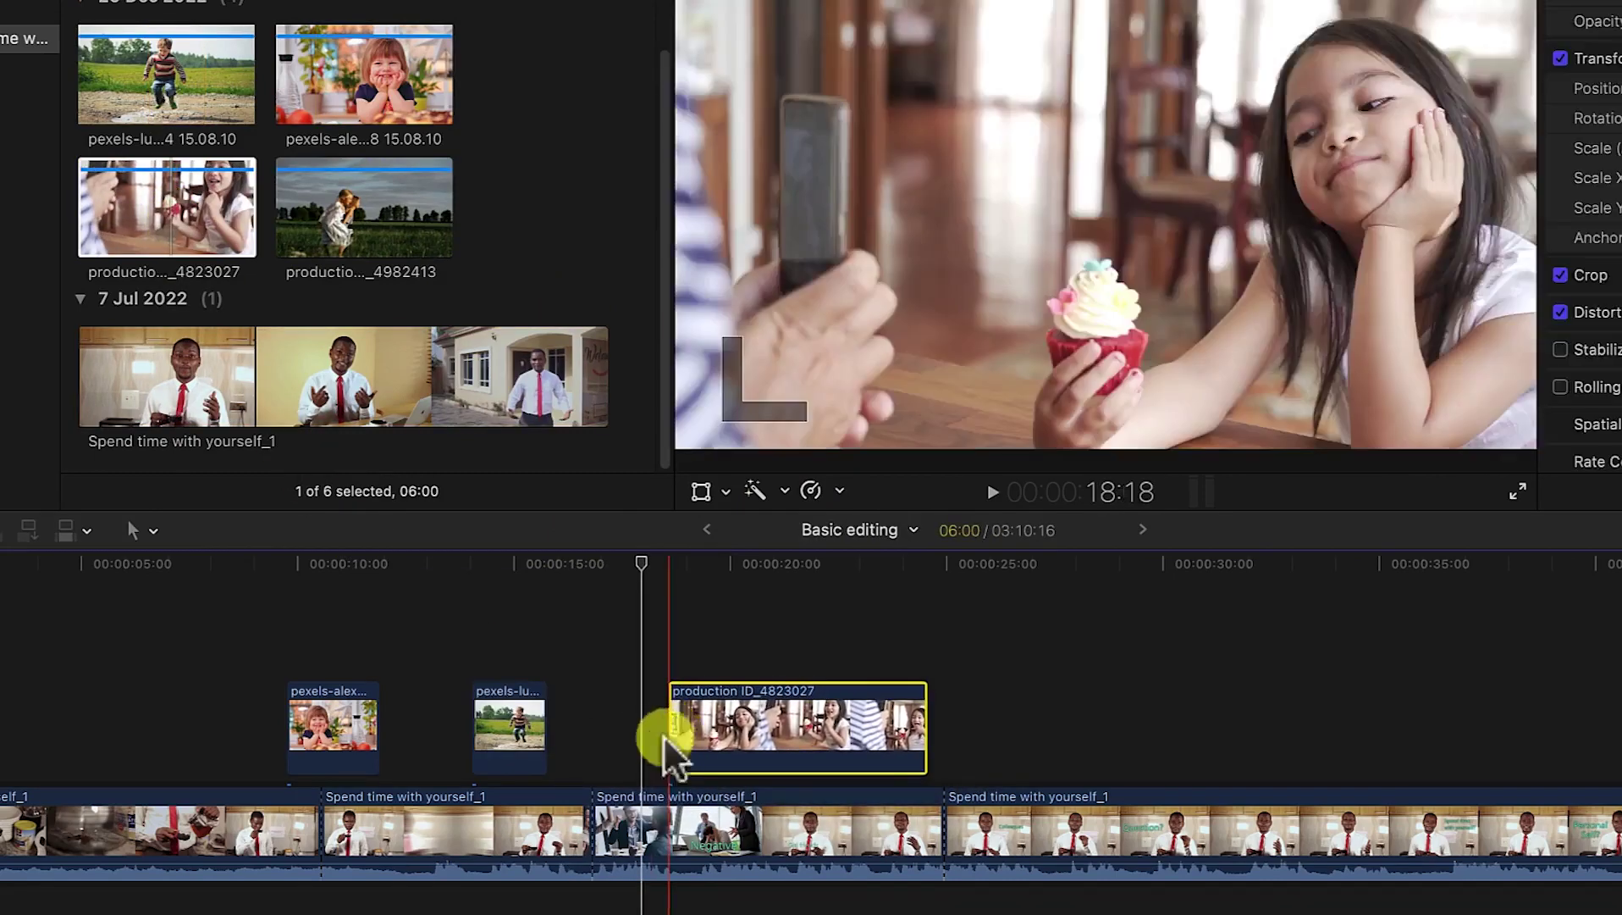
{"action": "left_click", "coordinate": [645, 560]}
{"action": "left_click_drag", "start_coordinate": [643, 563], "coordinate": [786, 663]}
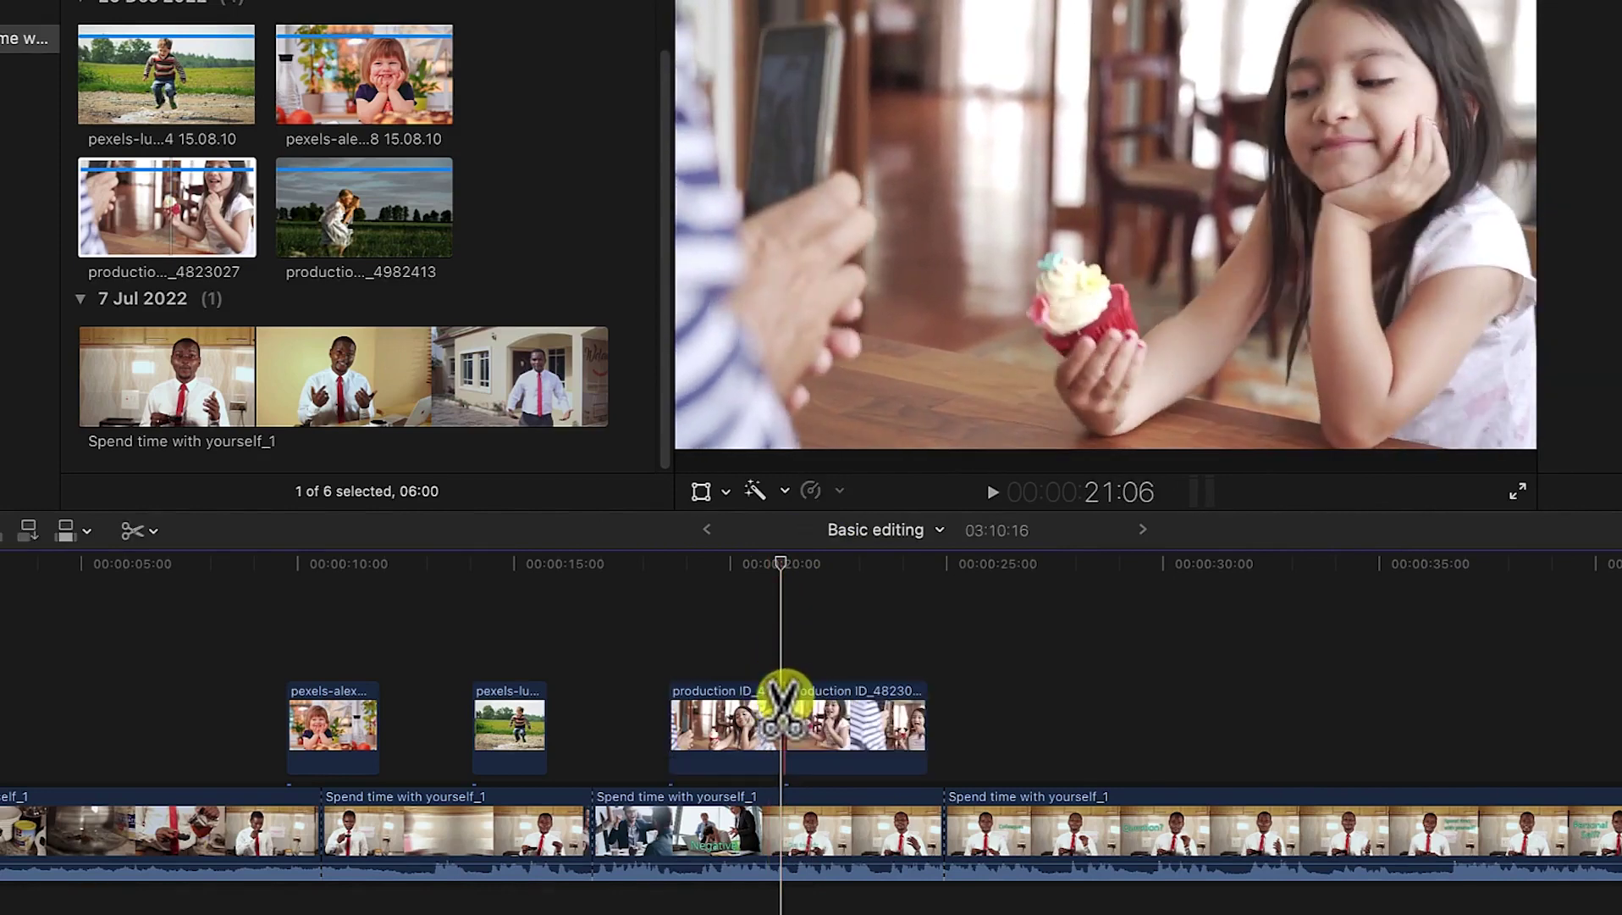
Step: Blade the cupcake clip near 20 seconds, delete the first piece, and play it back
{"action": "left_click", "coordinate": [758, 720]}
{"action": "left_click", "coordinate": [726, 724]}
{"action": "key", "text": "Delete"}
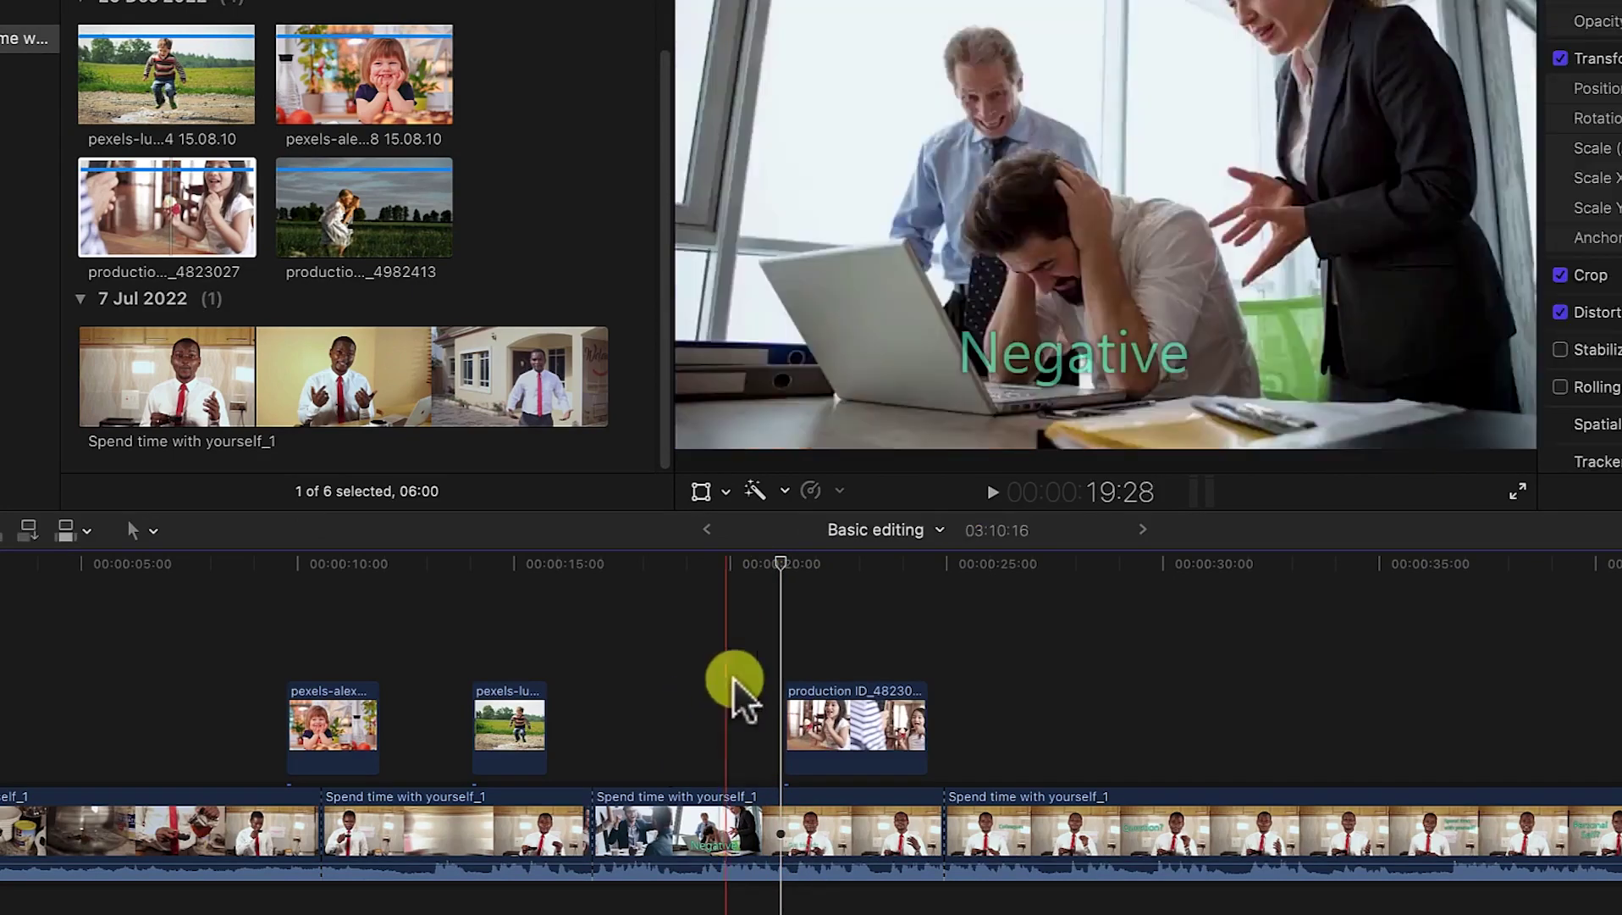
{"action": "left_click", "coordinate": [764, 561]}
{"action": "key", "text": "space"}
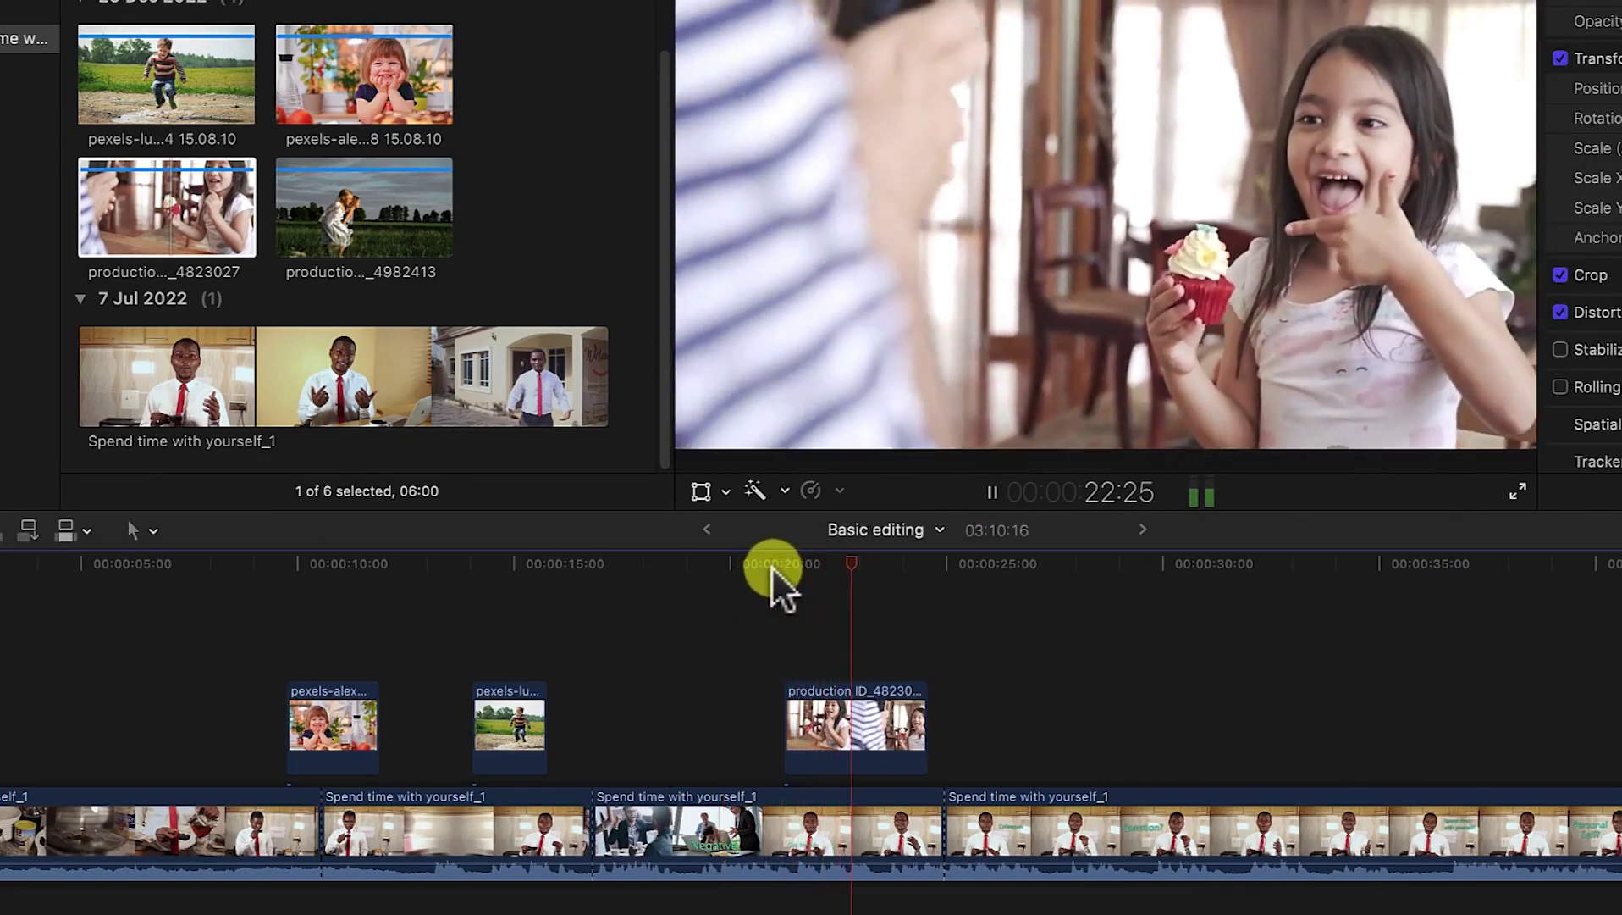
{"action": "key", "text": "space"}
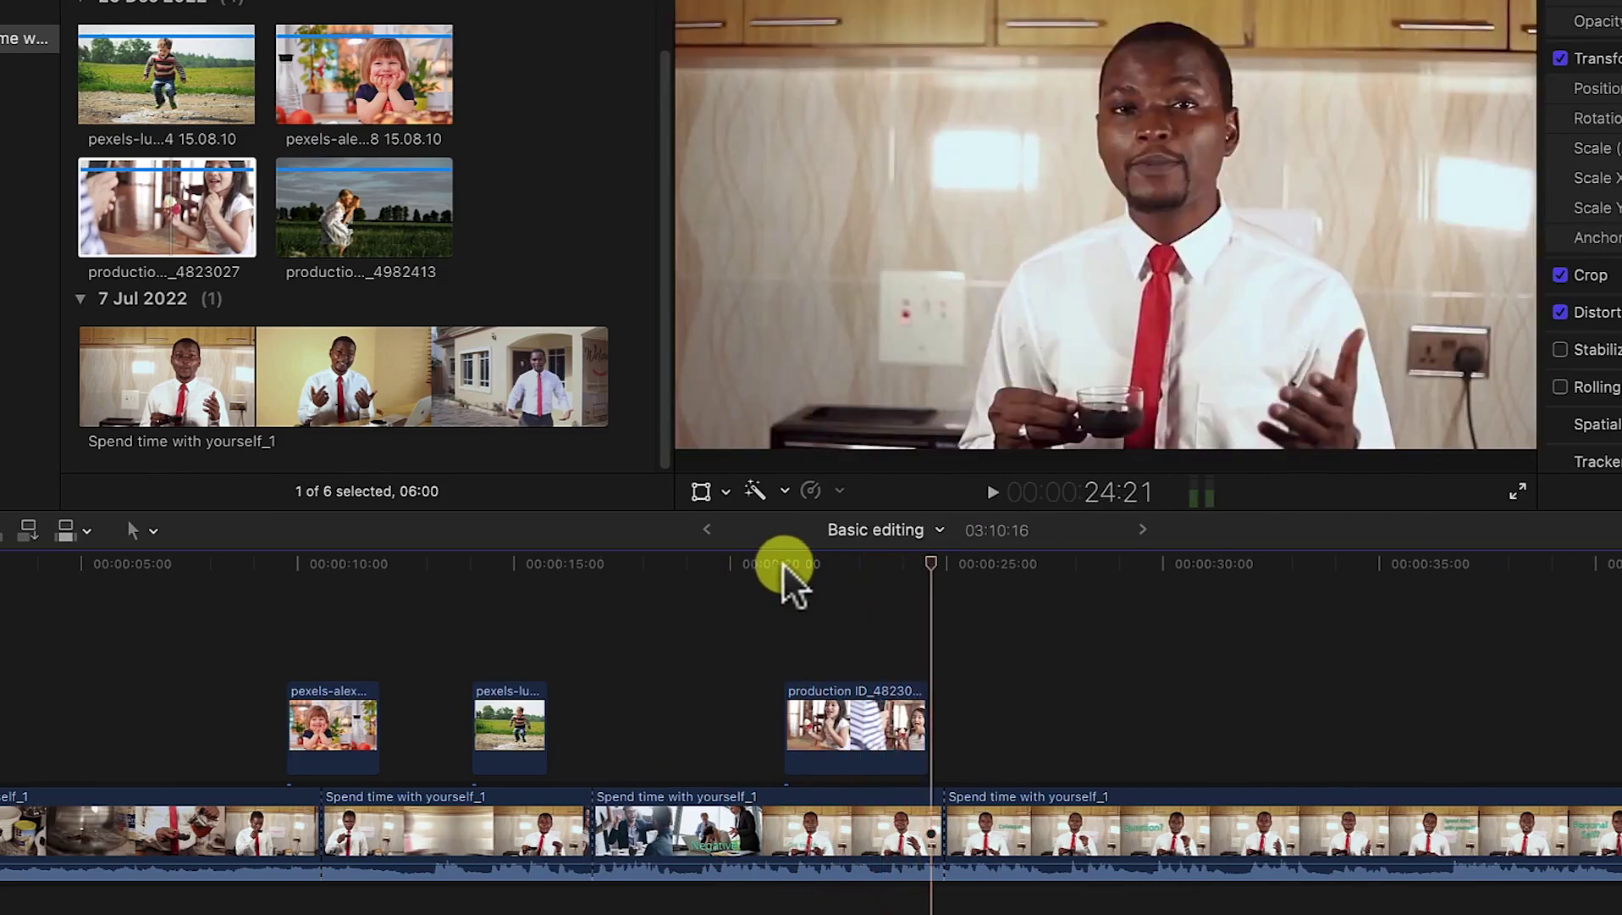
Step: Cut the cupcake clip's tail so it ends around 23 seconds, then replay the trimmed section
{"action": "left_click_drag", "start_coordinate": [932, 562], "coordinate": [893, 551]}
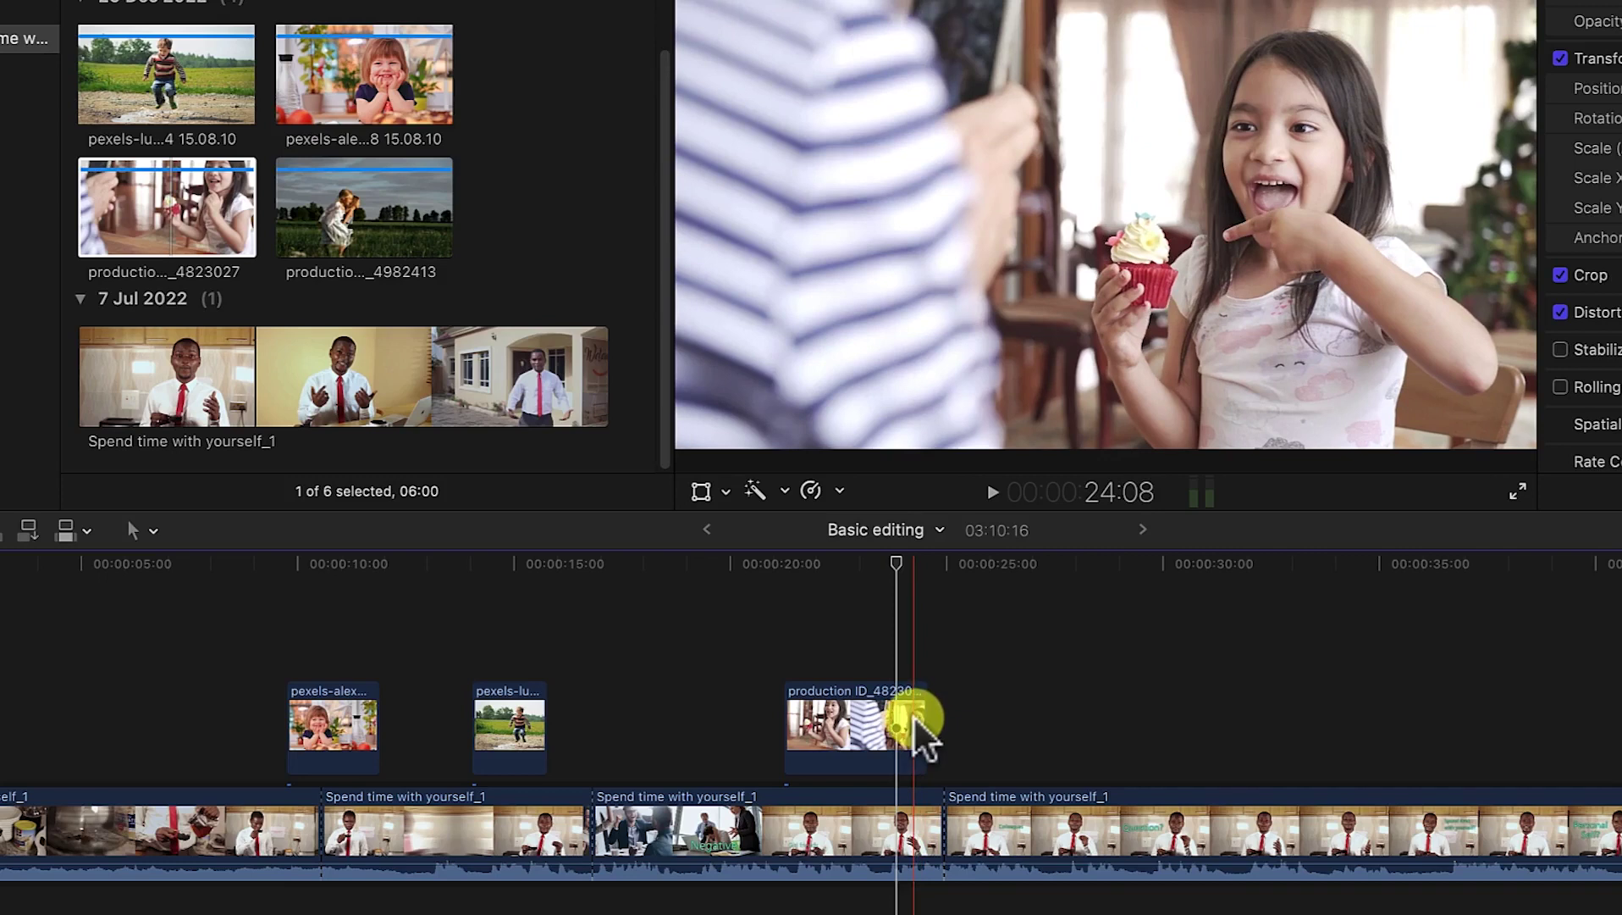
{"action": "key", "text": "b"}
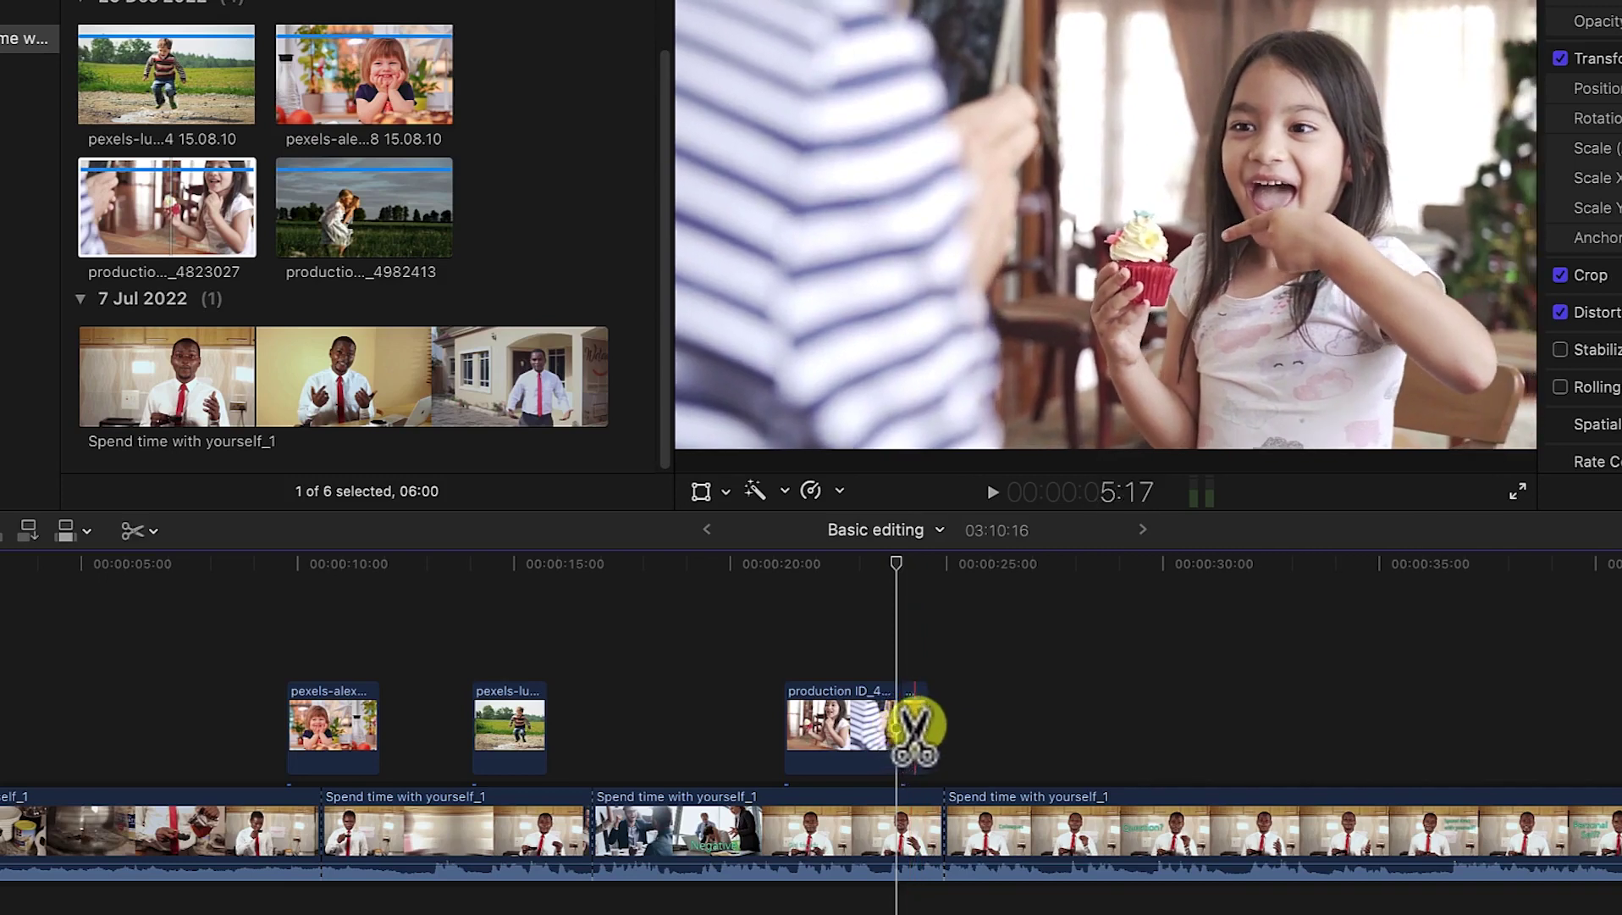
{"action": "key", "text": "a"}
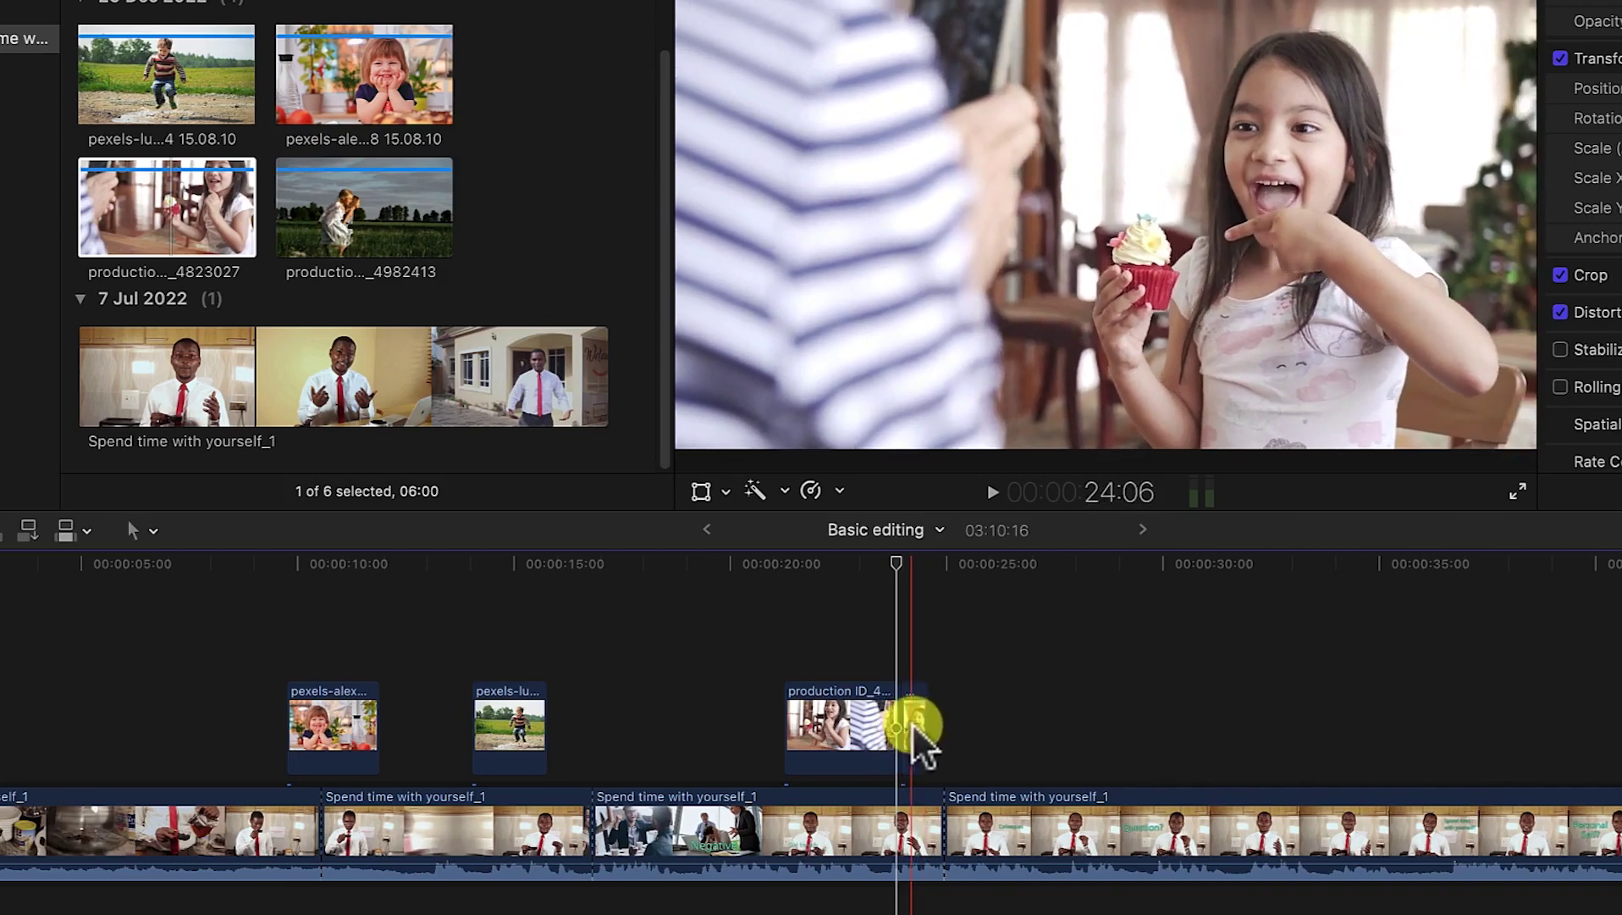
{"action": "key", "text": "Delete"}
{"action": "left_click_drag", "start_coordinate": [891, 591], "coordinate": [772, 571]}
{"action": "key", "text": "space"}
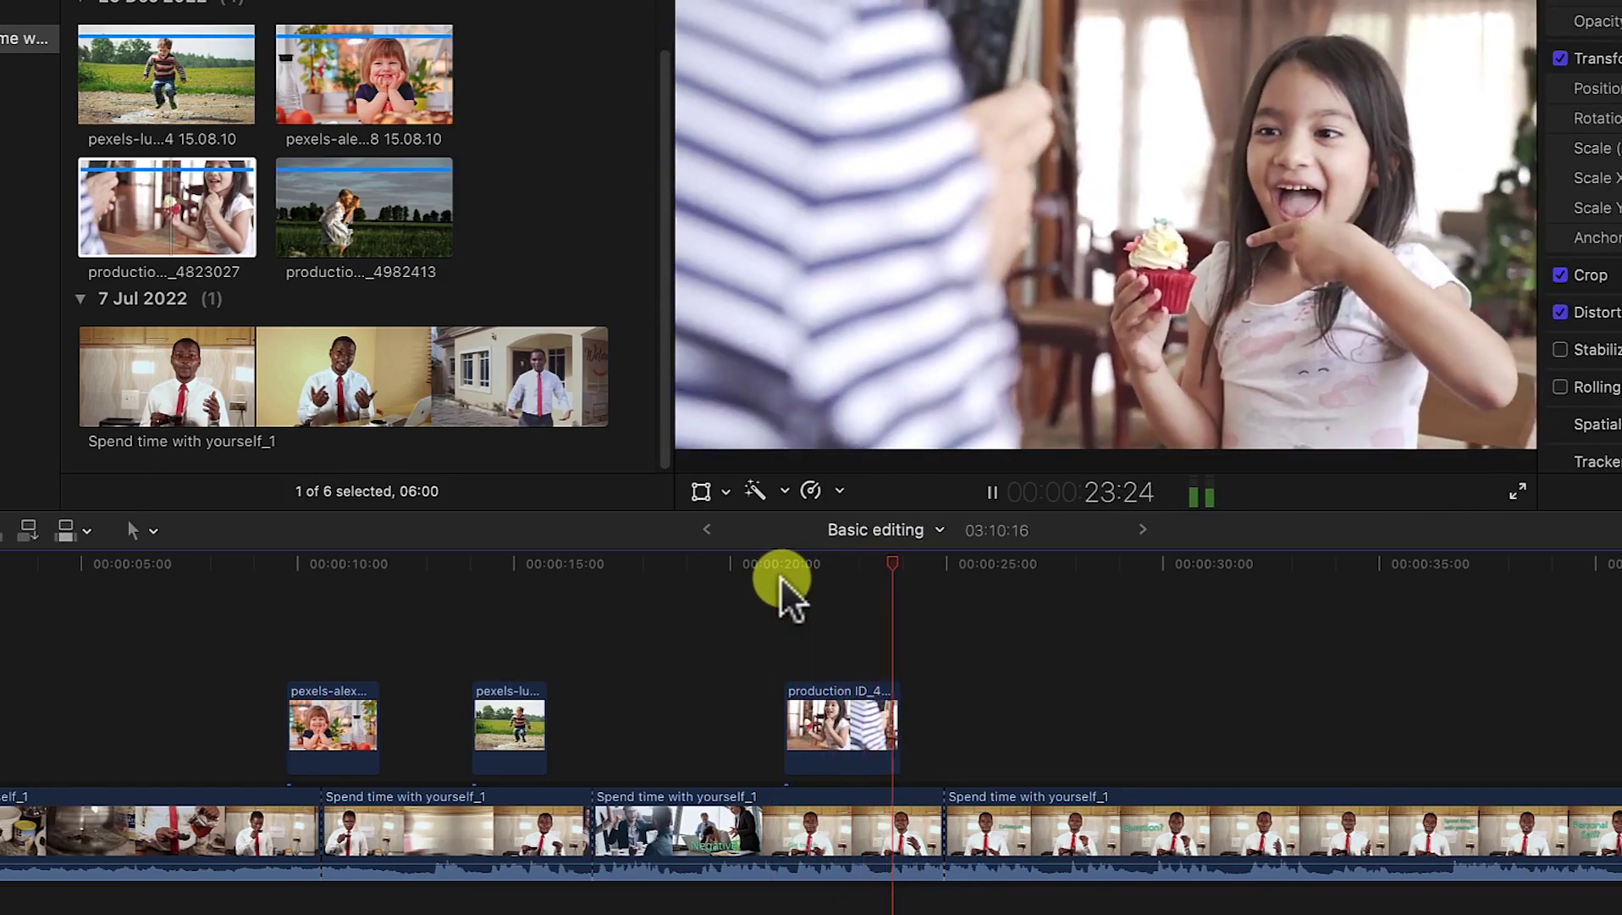
{"action": "key", "text": "space"}
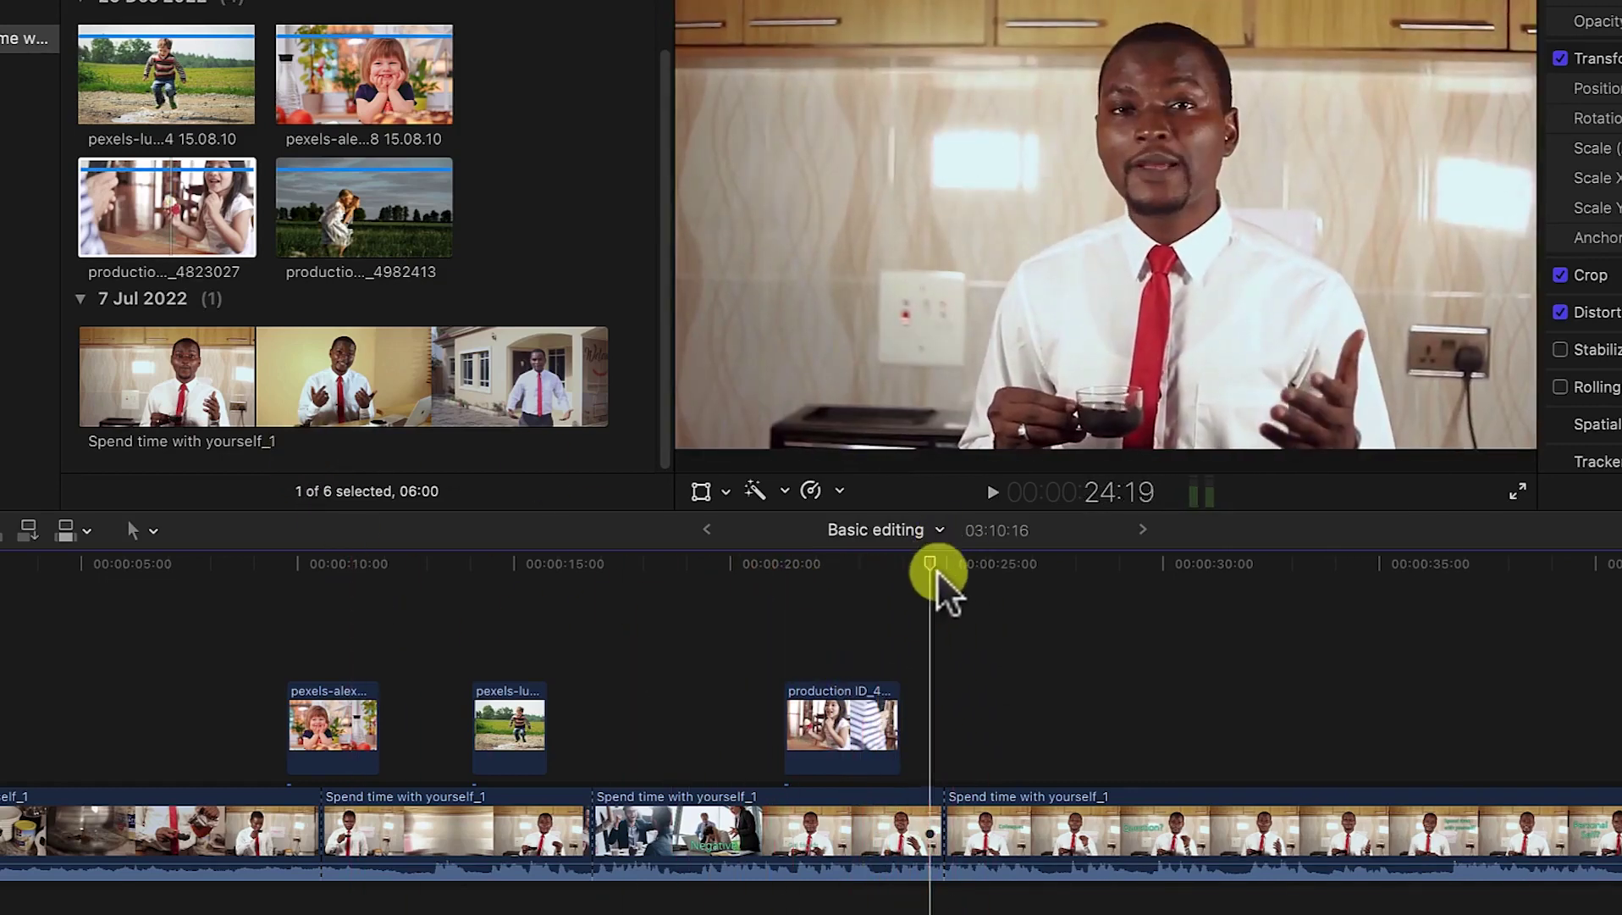
{"action": "left_click_drag", "start_coordinate": [937, 569], "coordinate": [1085, 563]}
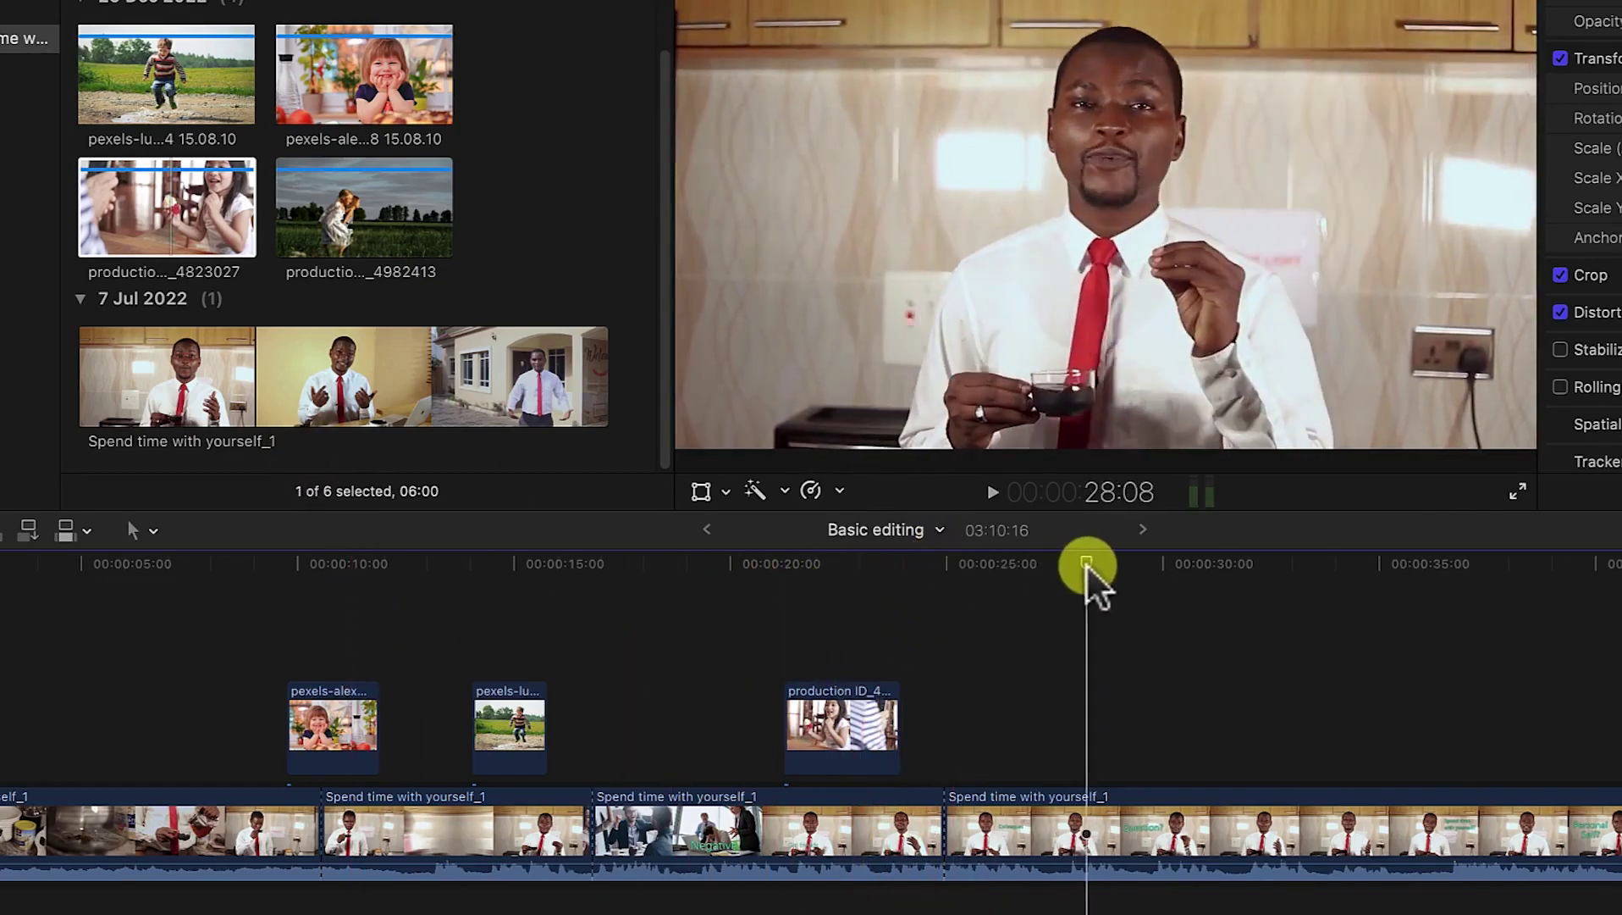
Step: Place production ID_4982413 above the main footage at about 25 seconds and preview it
{"action": "left_click", "coordinate": [348, 227]}
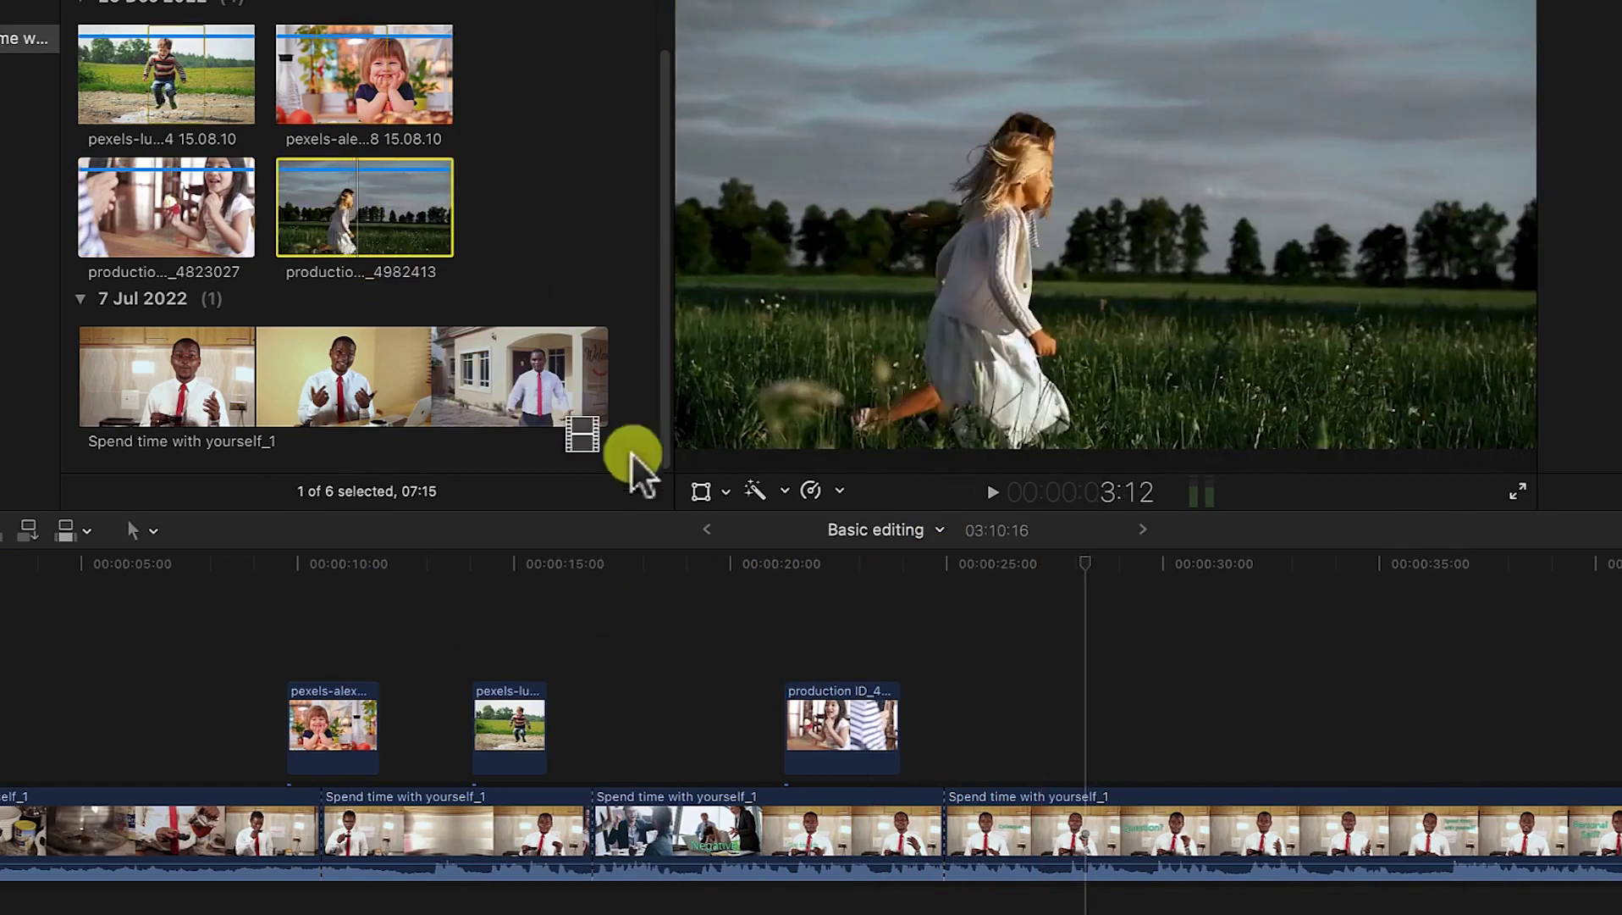
{"action": "left_click_drag", "start_coordinate": [694, 398], "coordinate": [1050, 750]}
{"action": "left_click_drag", "start_coordinate": [1085, 563], "coordinate": [1043, 563]}
{"action": "key", "text": "space"}
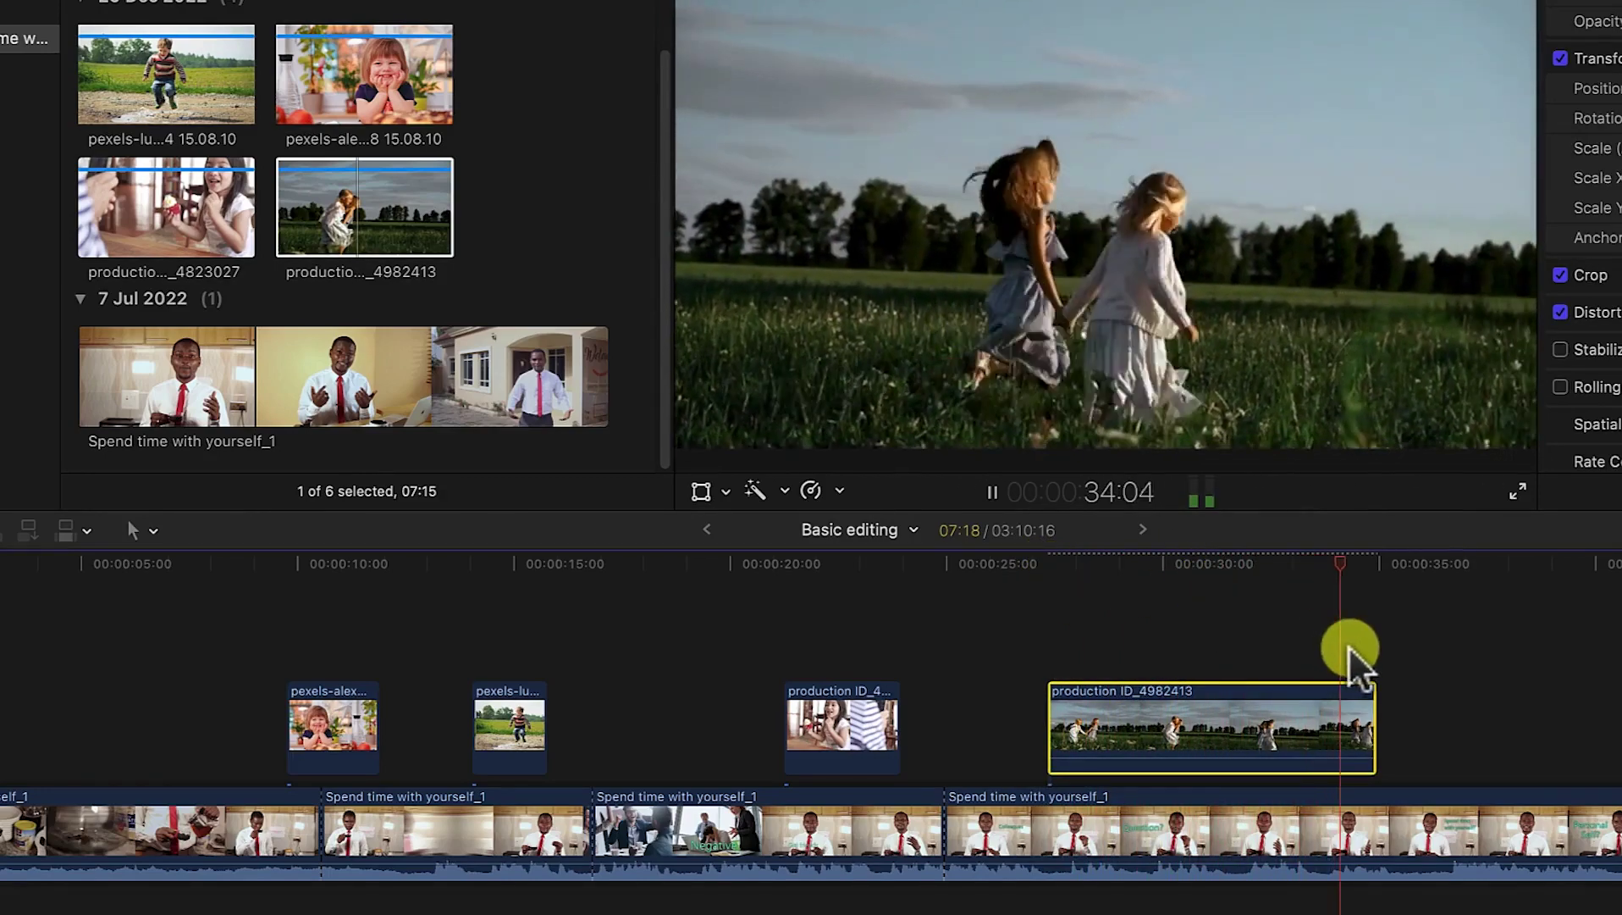
{"action": "key", "text": "space"}
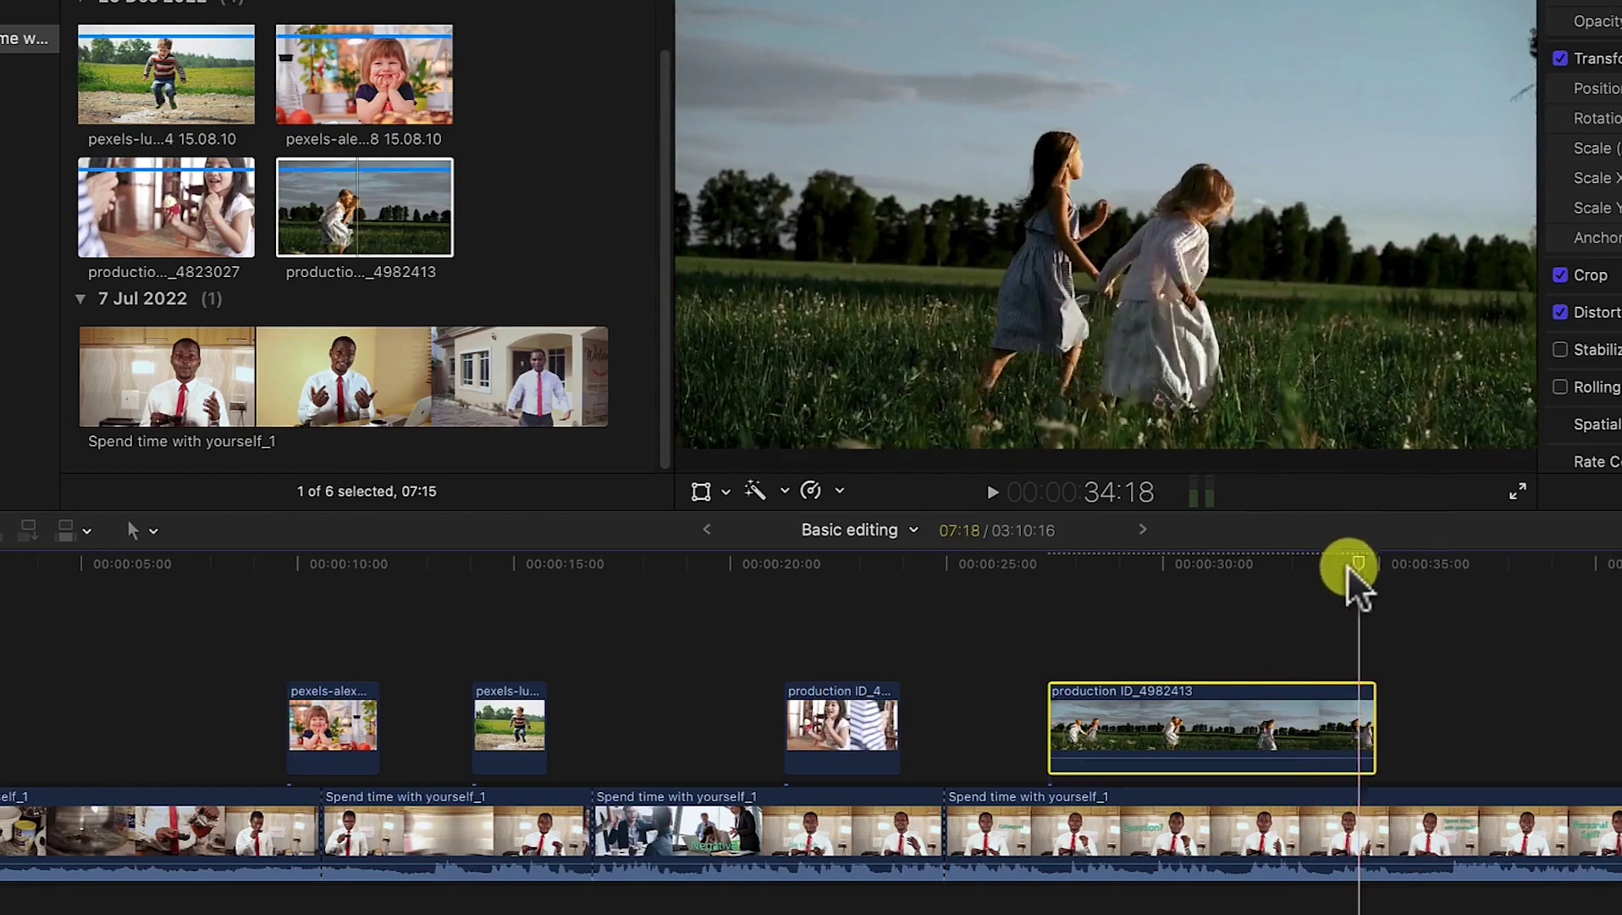
Step: Cut the running-girls clip at about 30 seconds and delete its second half
{"action": "left_click_drag", "start_coordinate": [1349, 565], "coordinate": [1170, 575]}
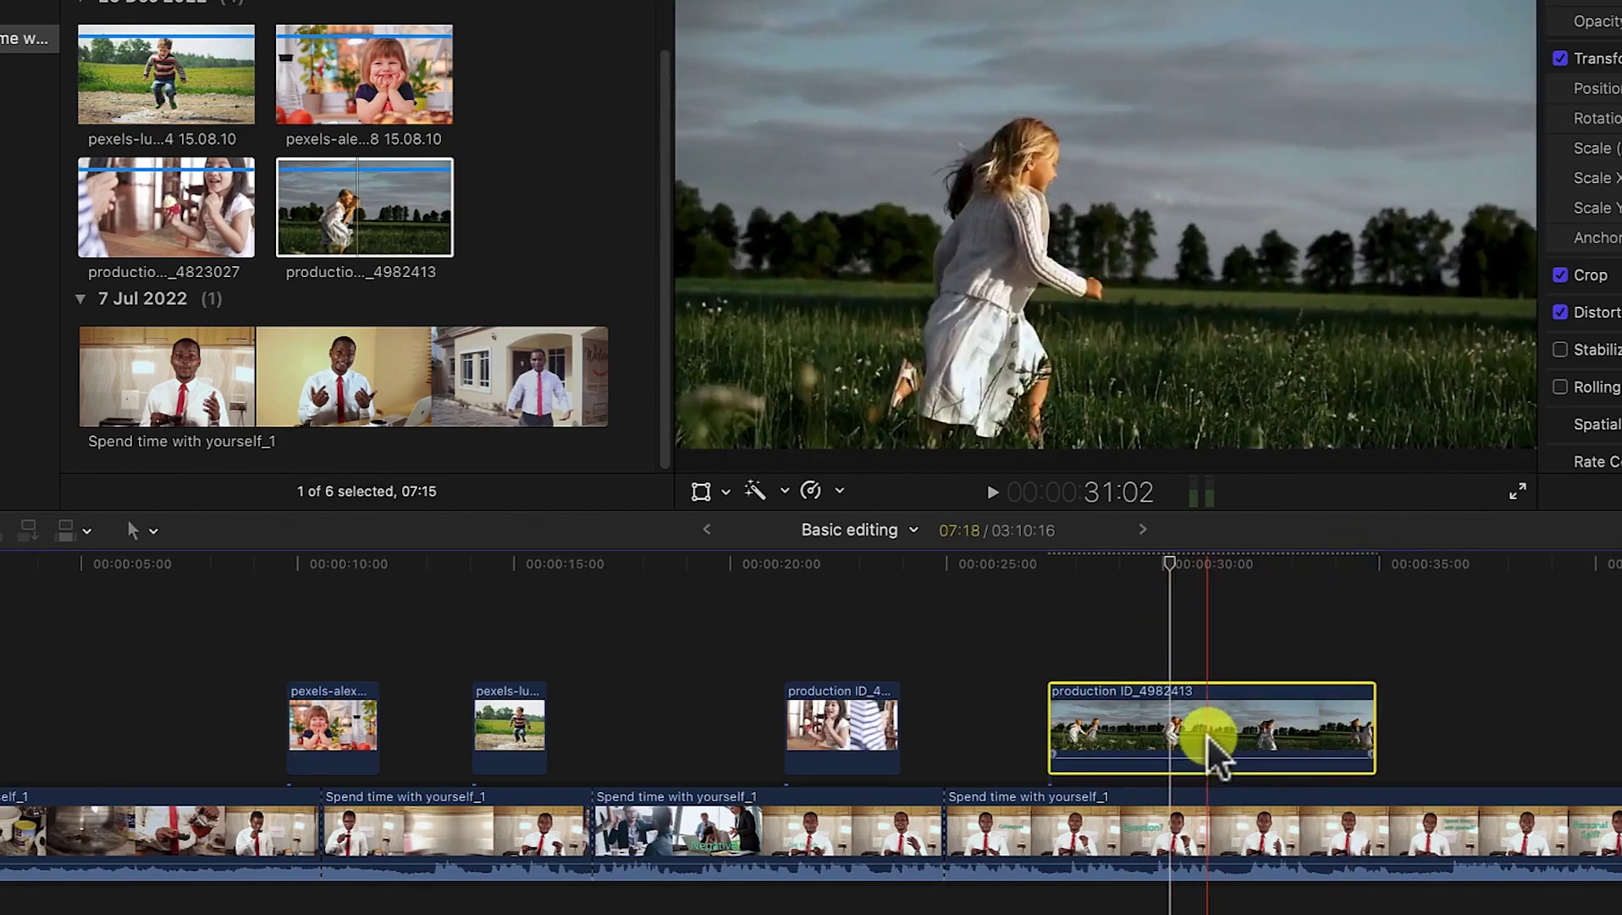
{"action": "key", "text": "b"}
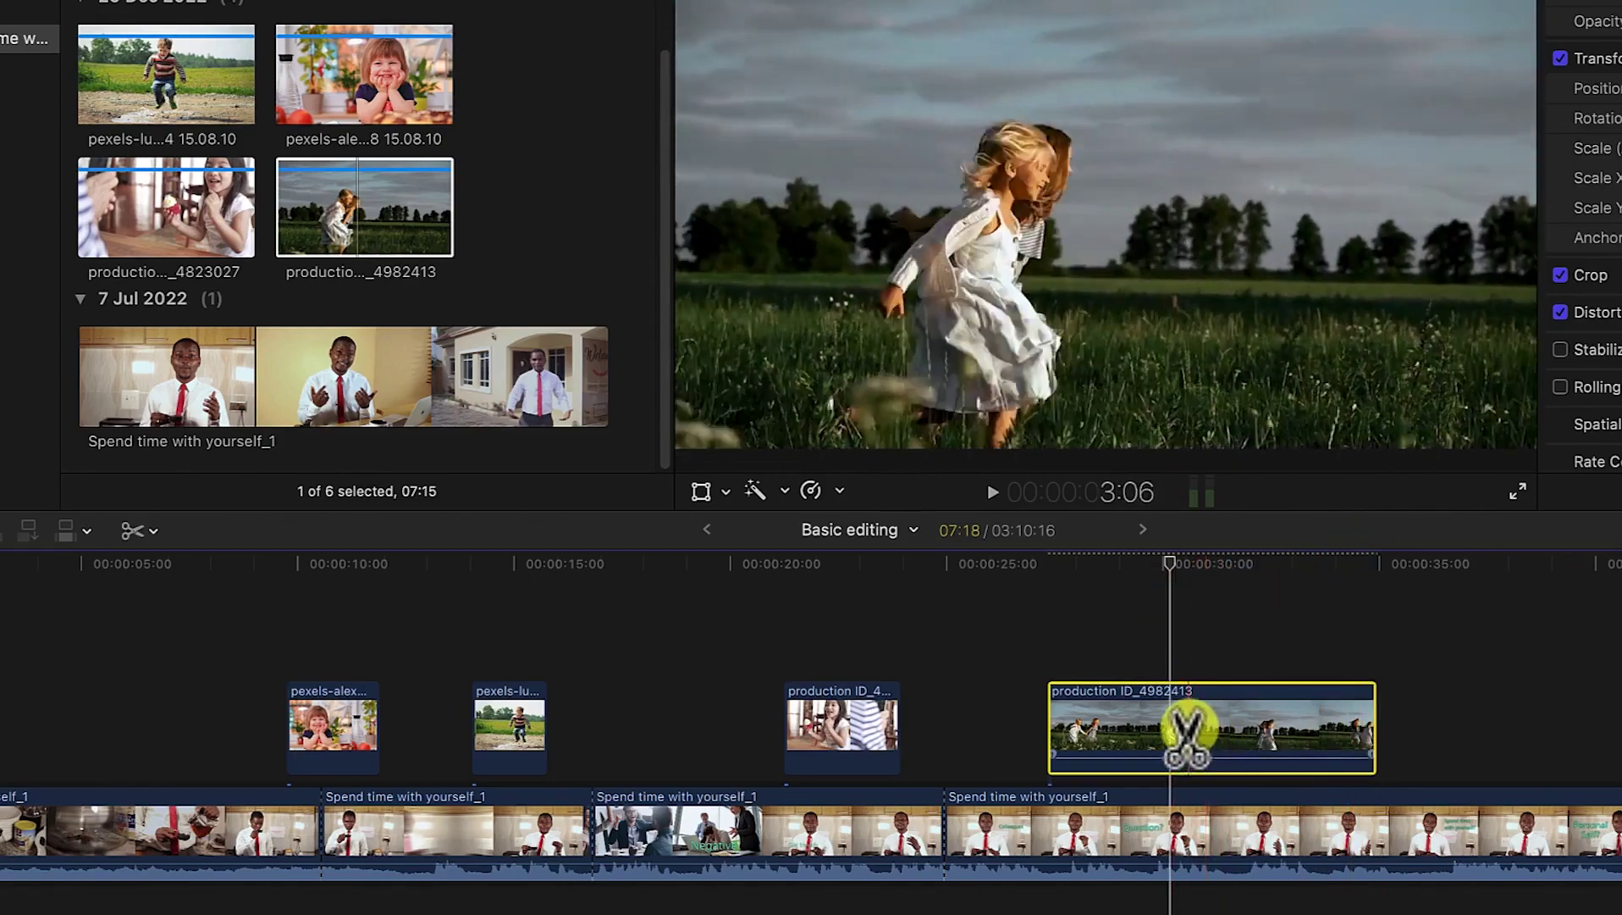
{"action": "left_click", "coordinate": [1171, 727]}
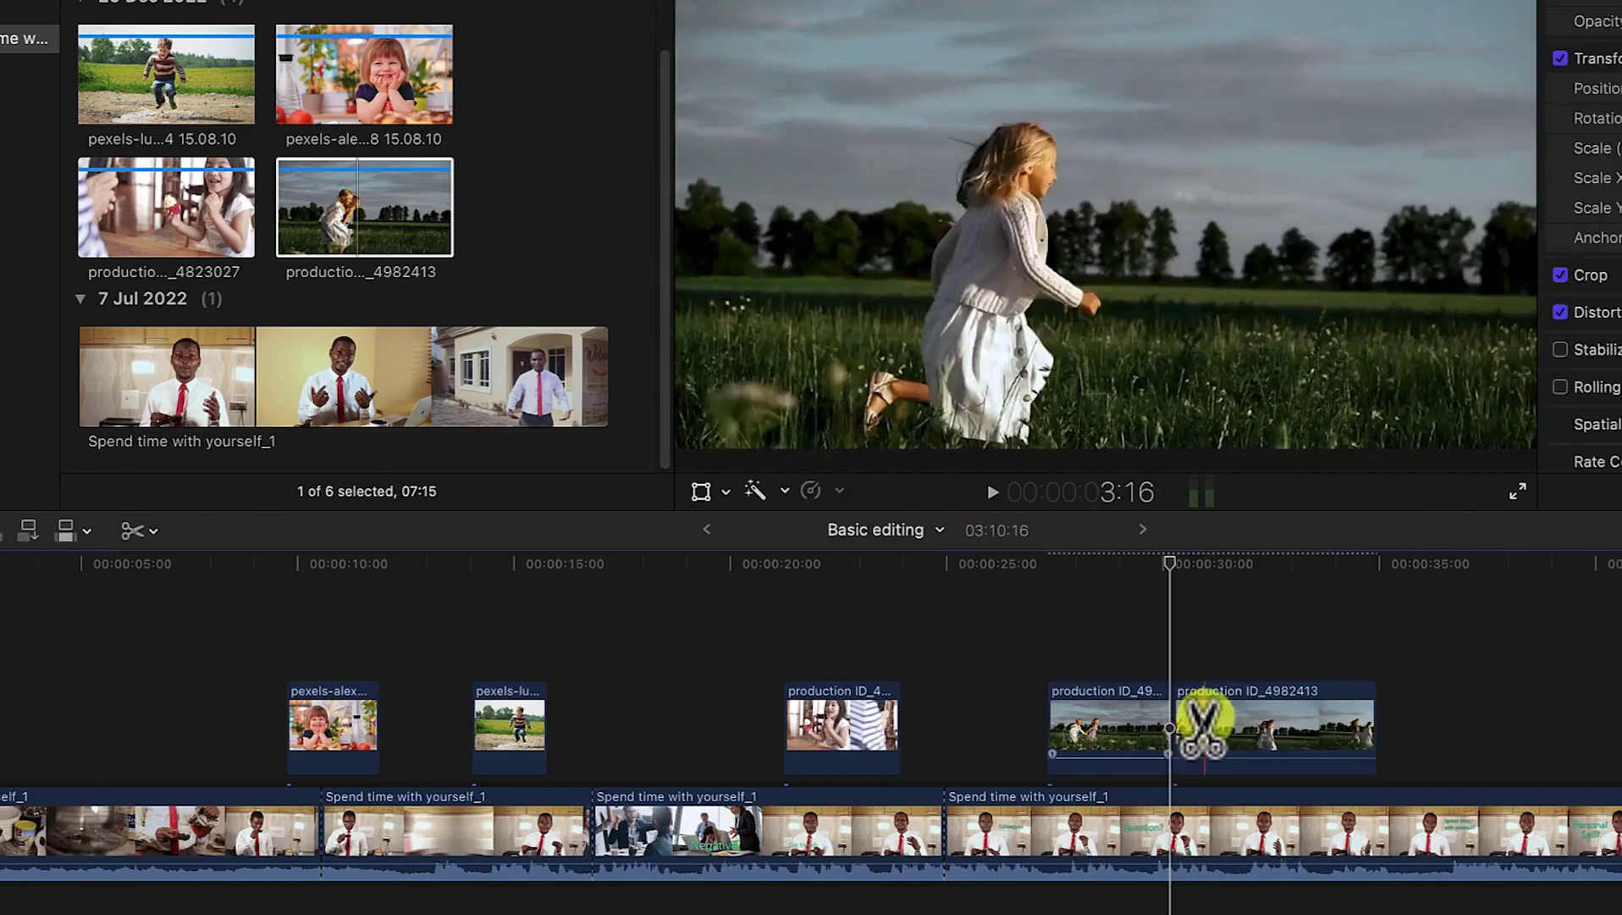
{"action": "key", "text": "a"}
{"action": "left_click", "coordinate": [1243, 712]}
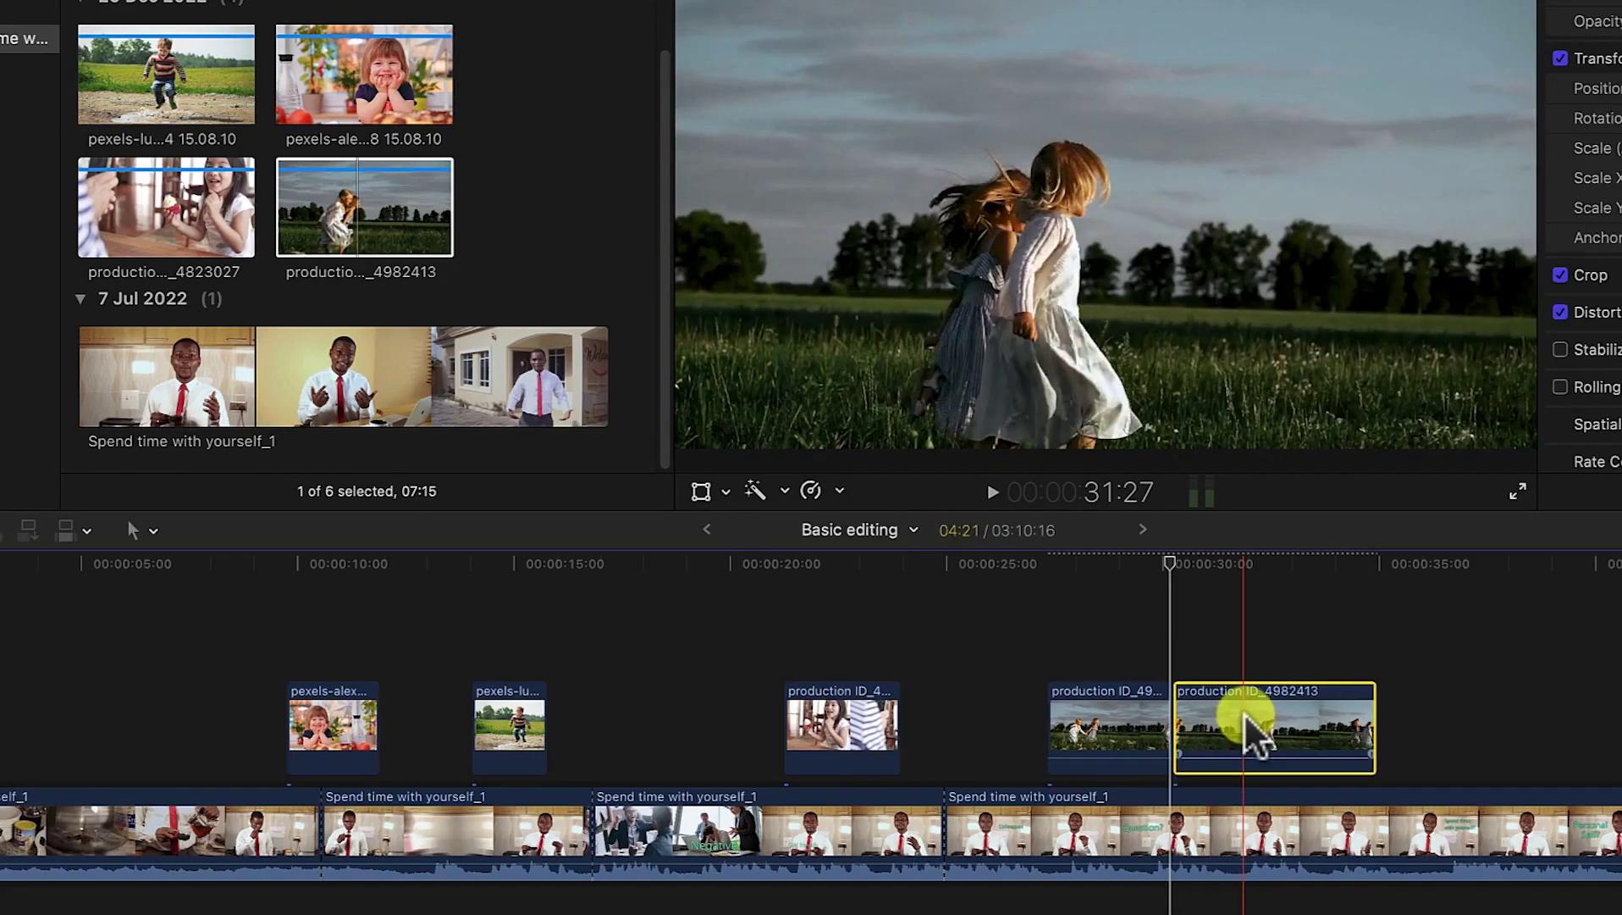
{"action": "key", "text": "Delete"}
{"action": "left_click_drag", "start_coordinate": [1170, 558], "coordinate": [1015, 565]}
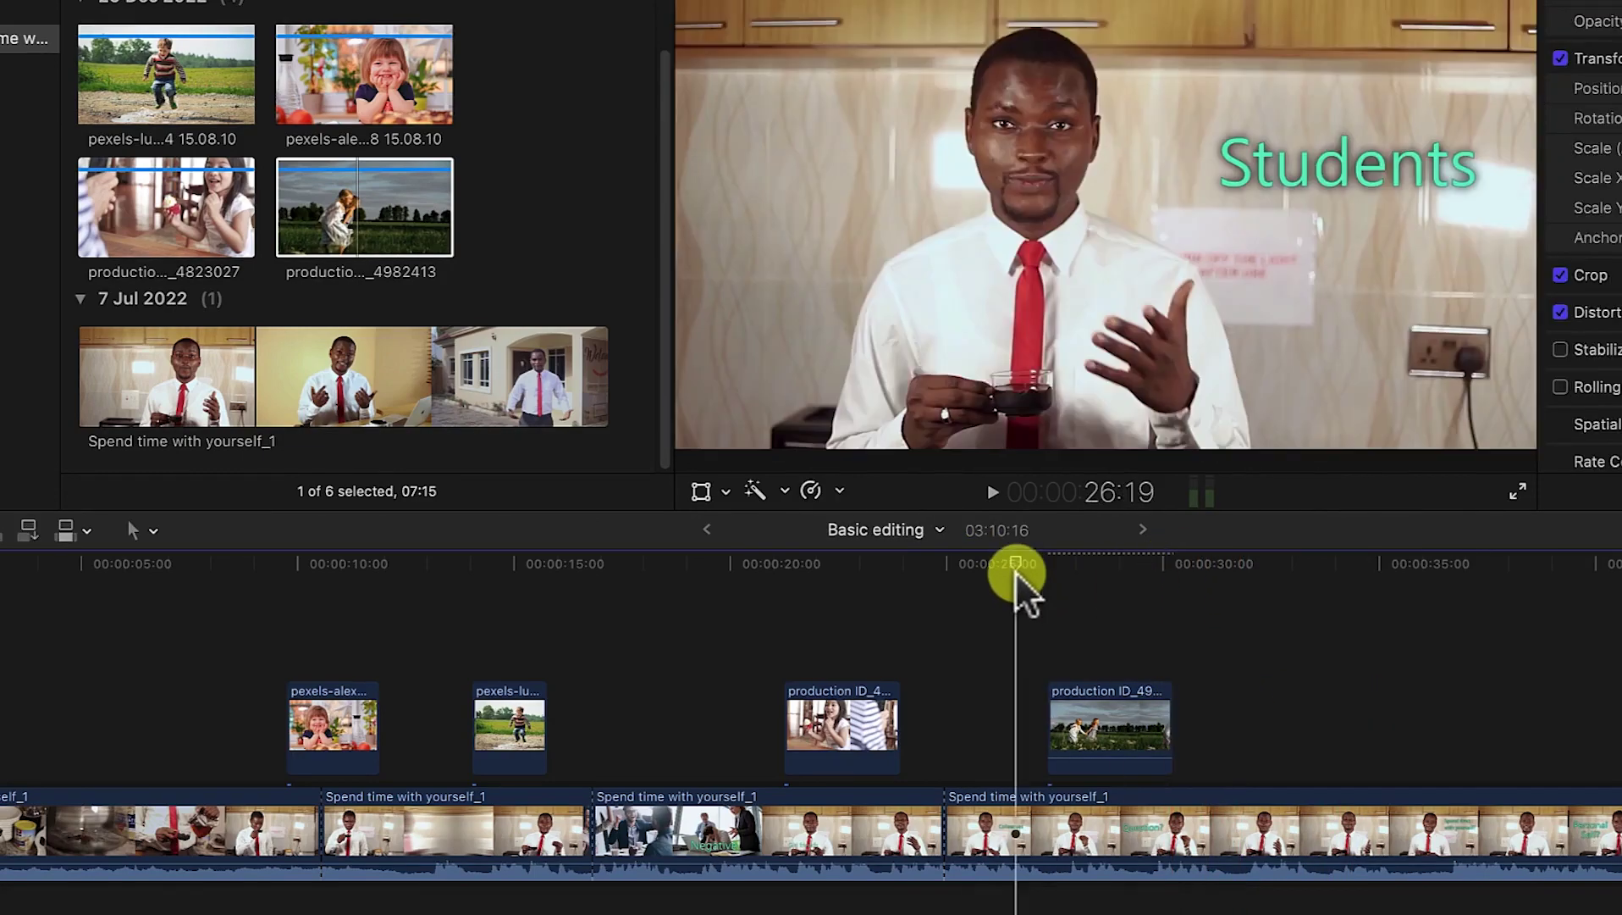
{"action": "key", "text": "space"}
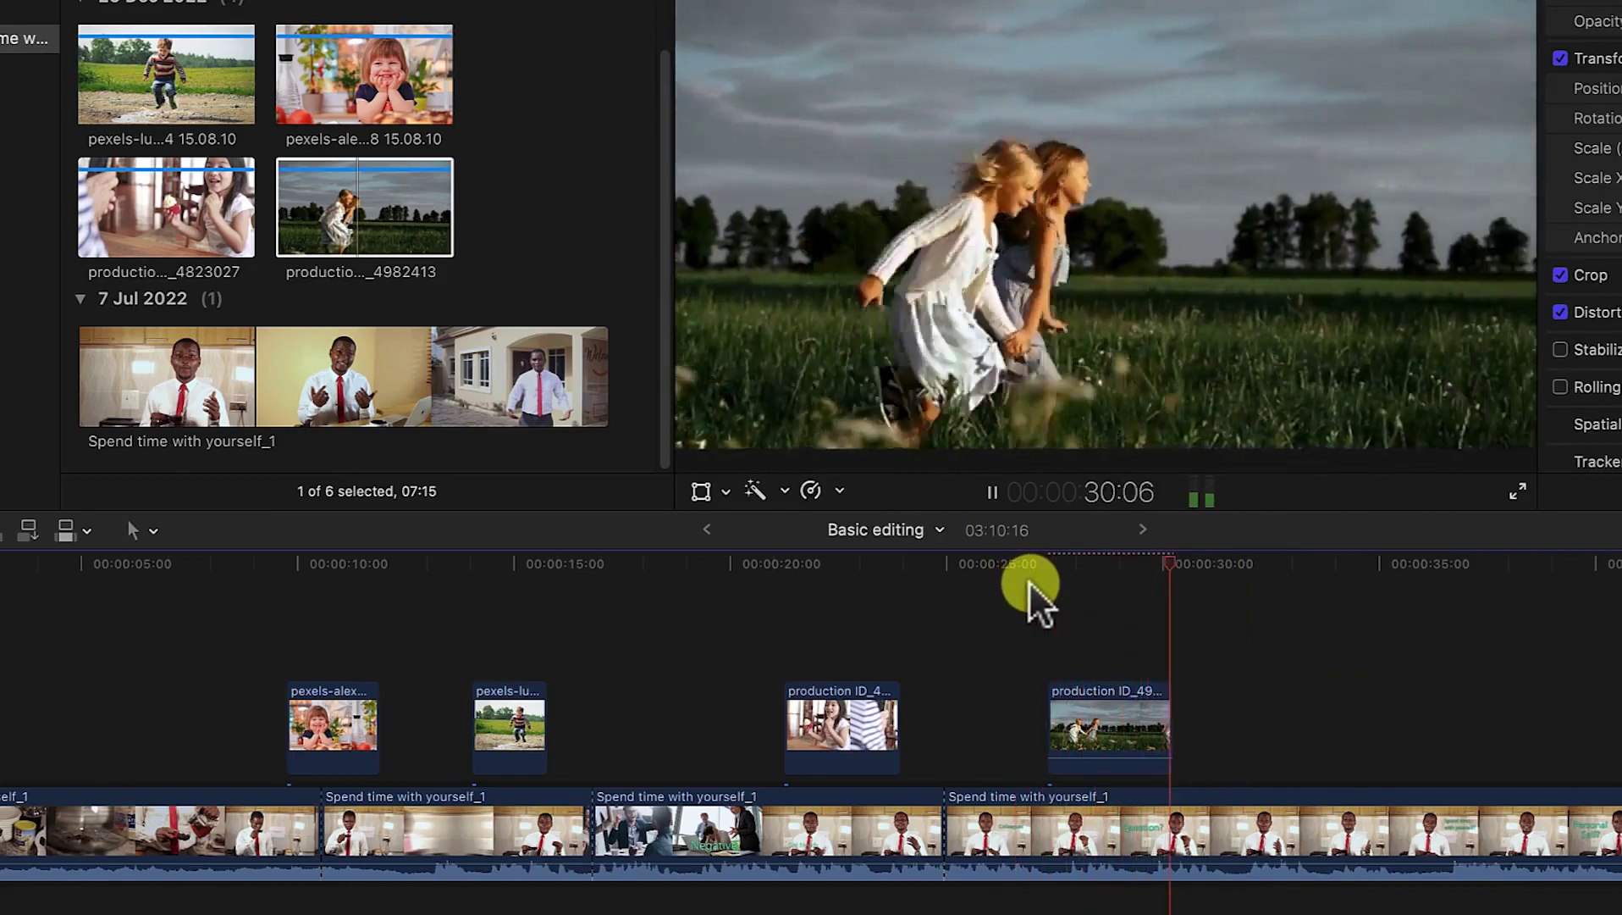
{"action": "key", "text": "space"}
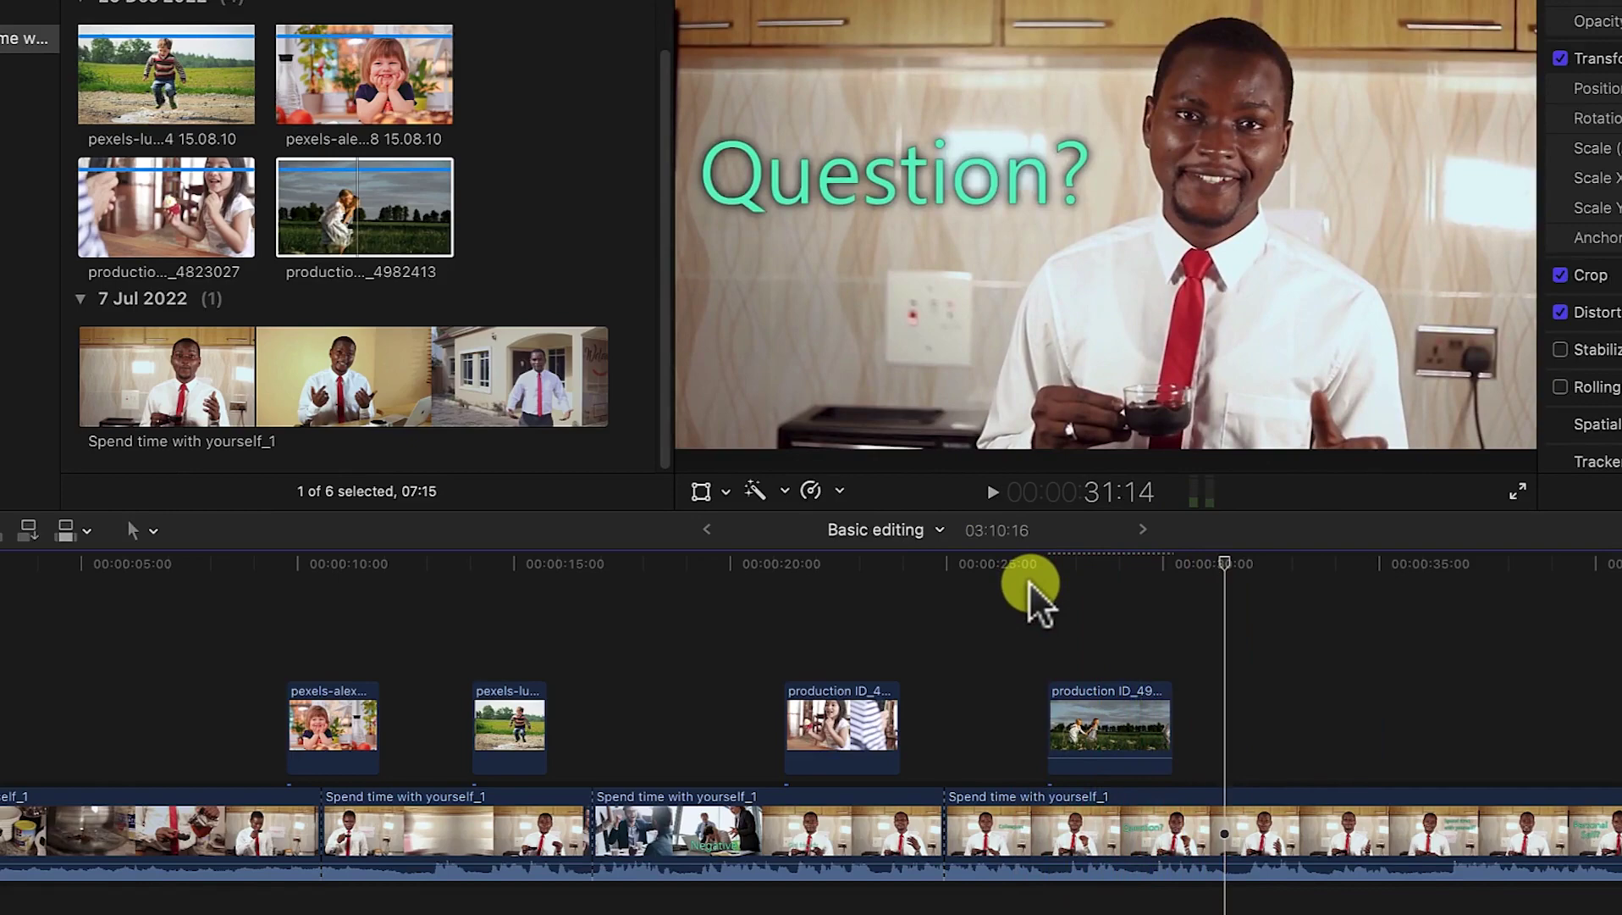